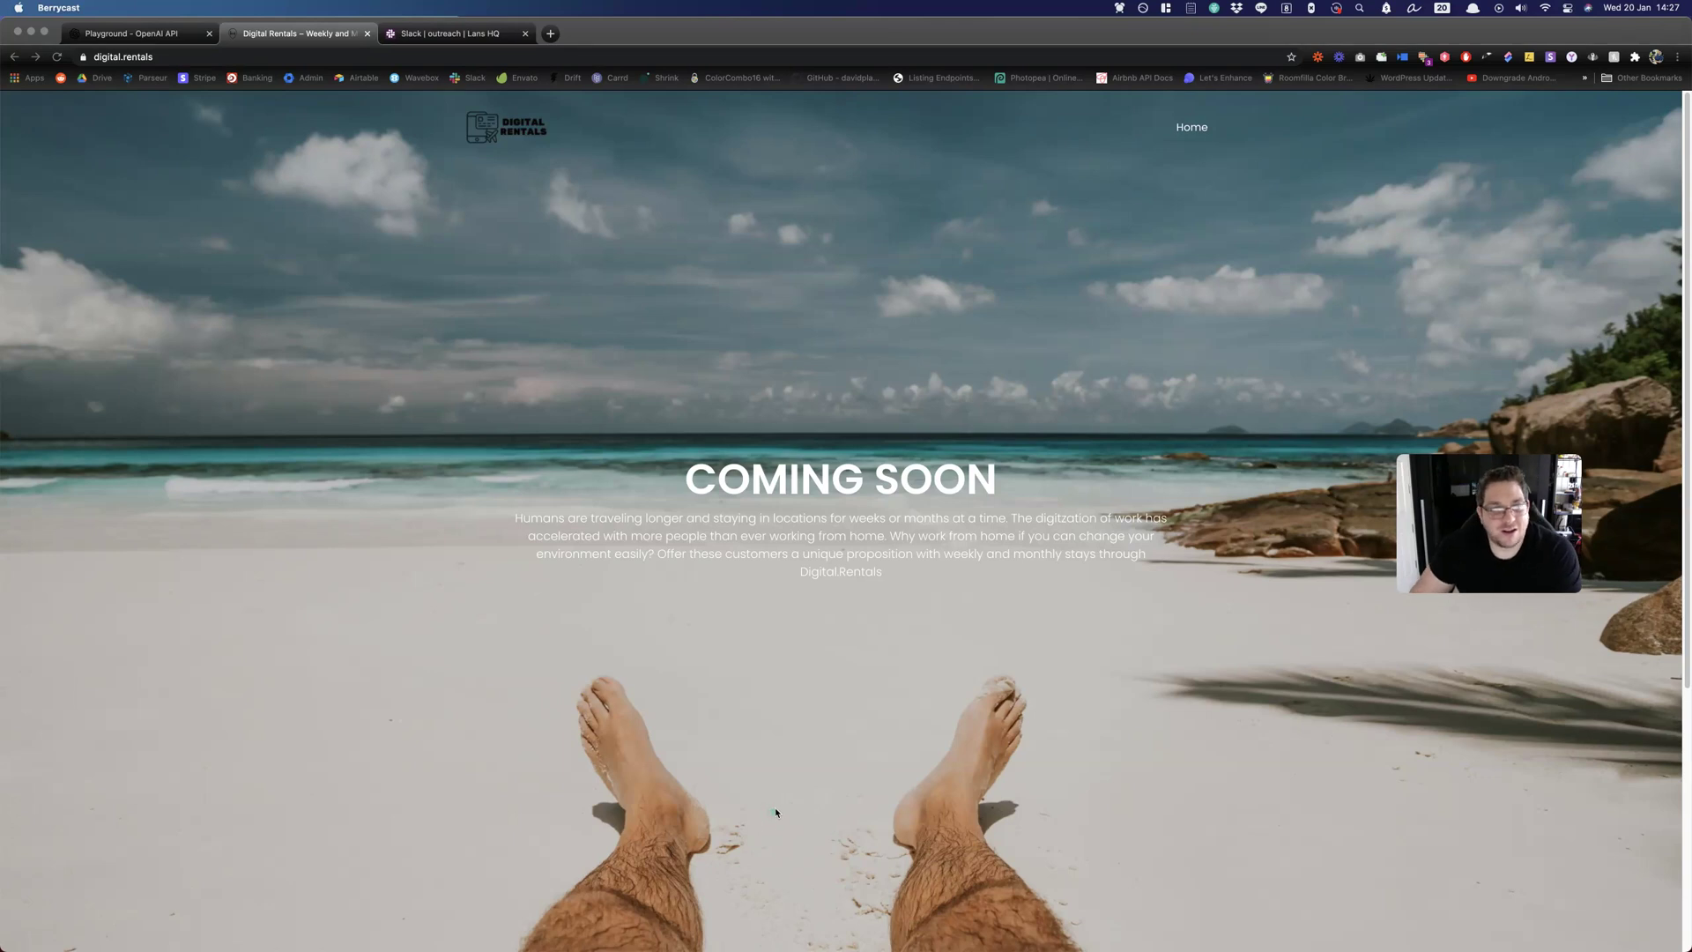
# Leave the Digital Rentals coming-soon page for the Slack #outreach channel tab.
pyautogui.scroll(-4, 963, 711)
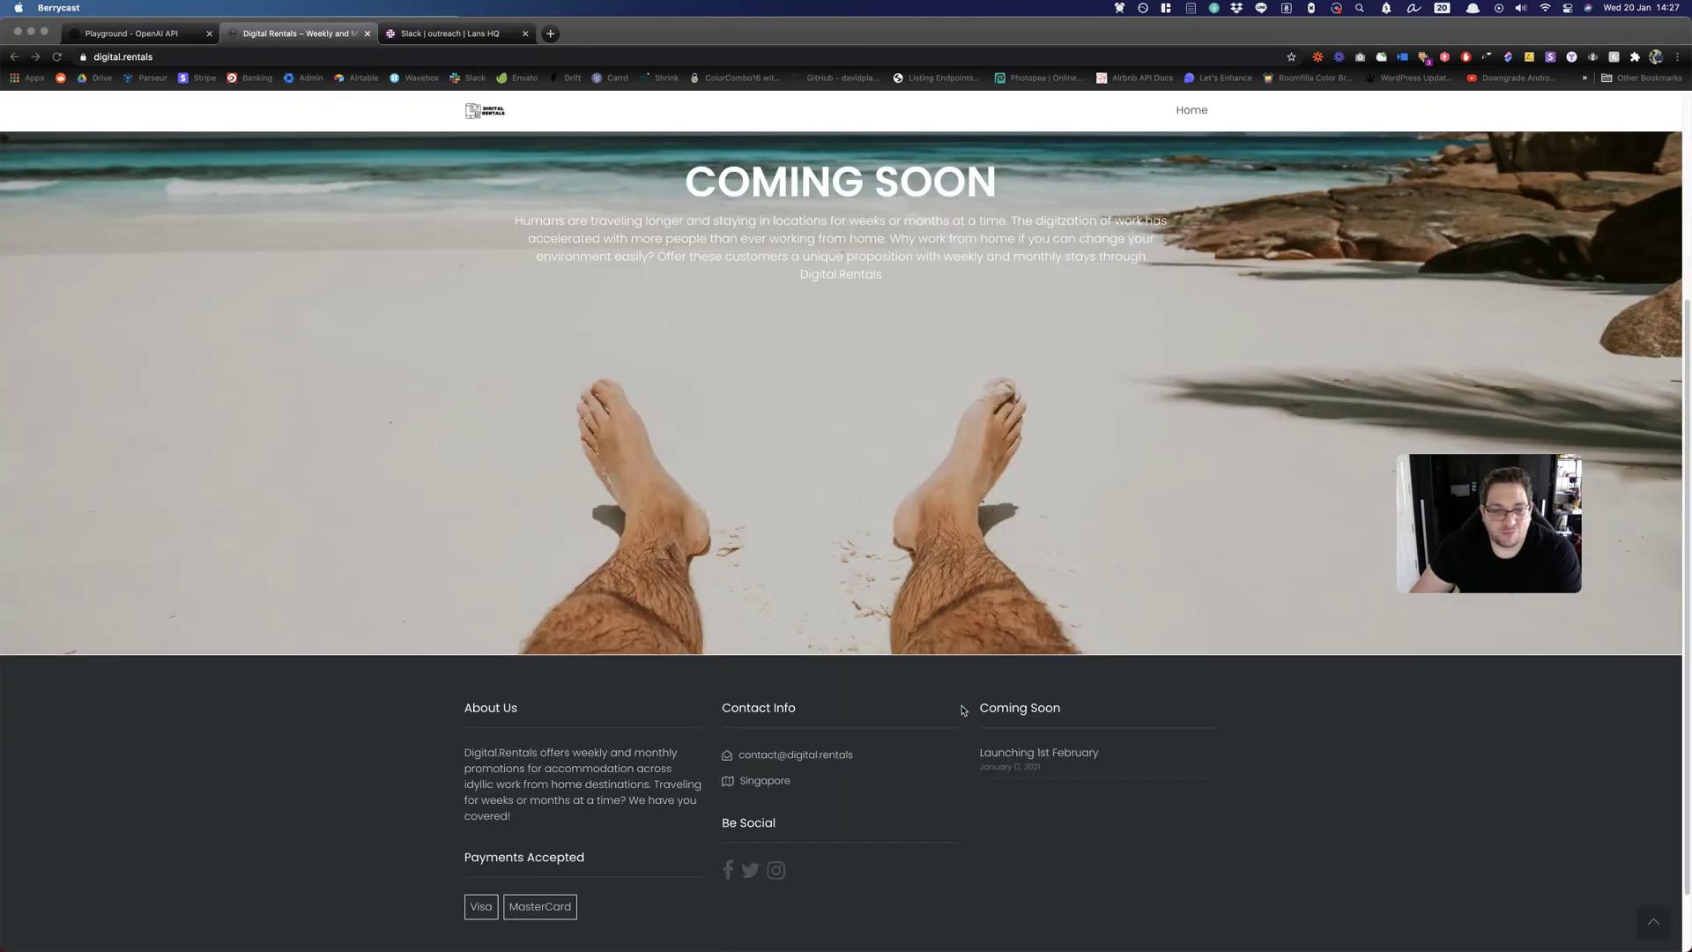
pyautogui.scroll(4, 962, 711)
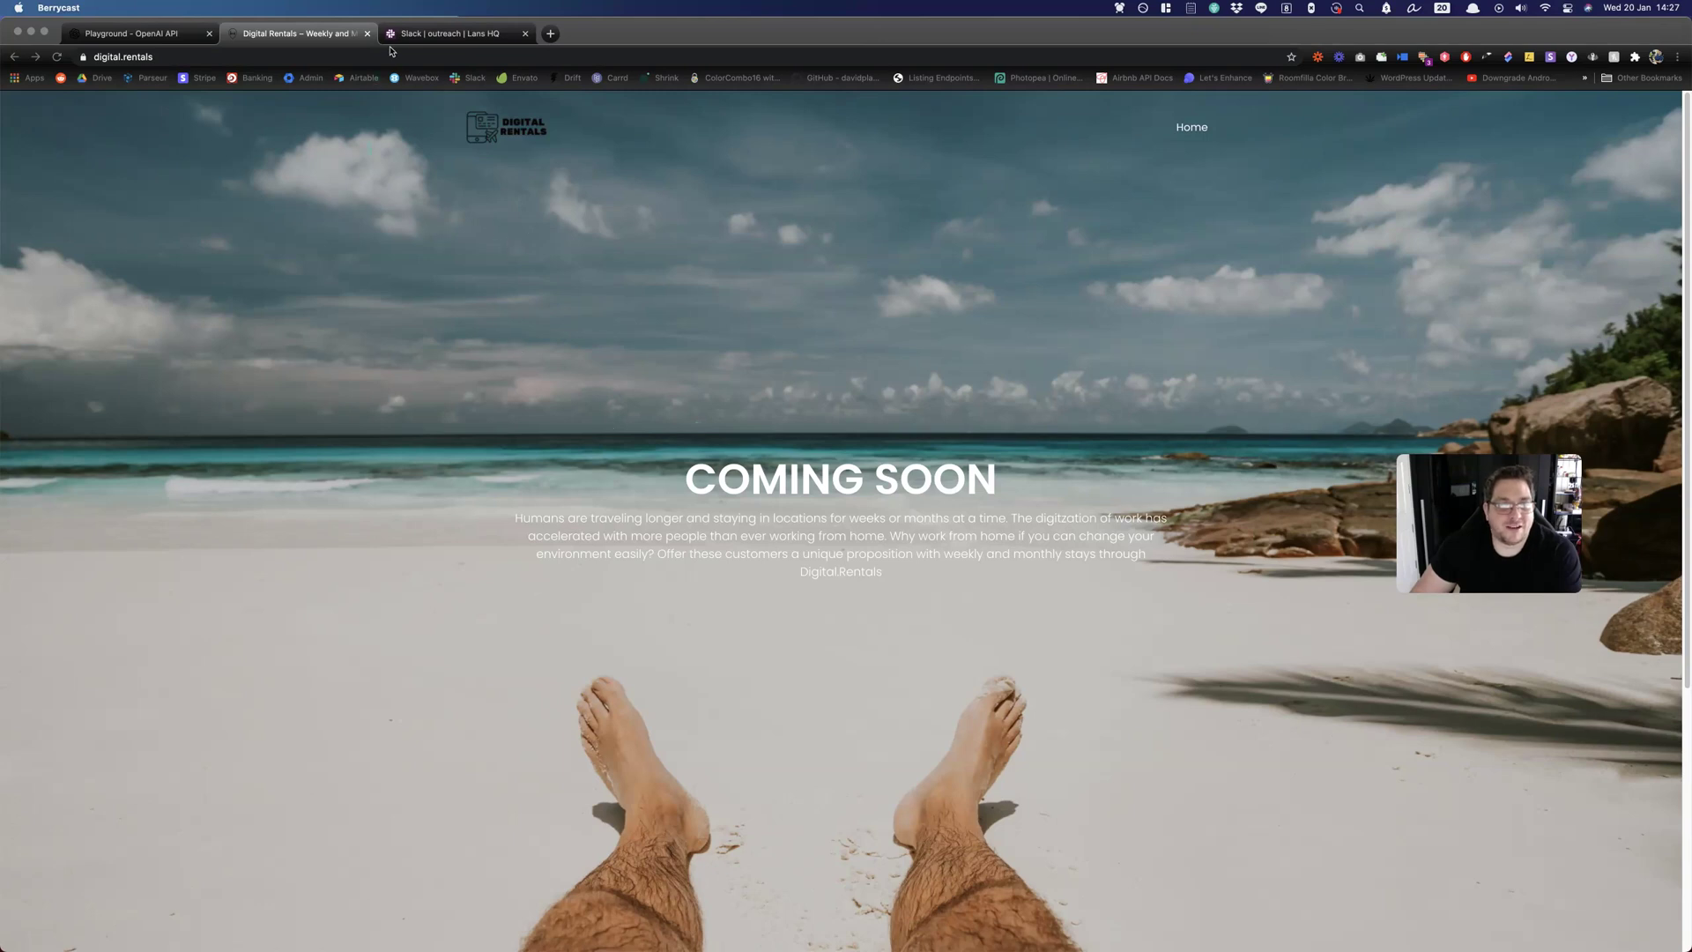
pyautogui.click(415, 34)
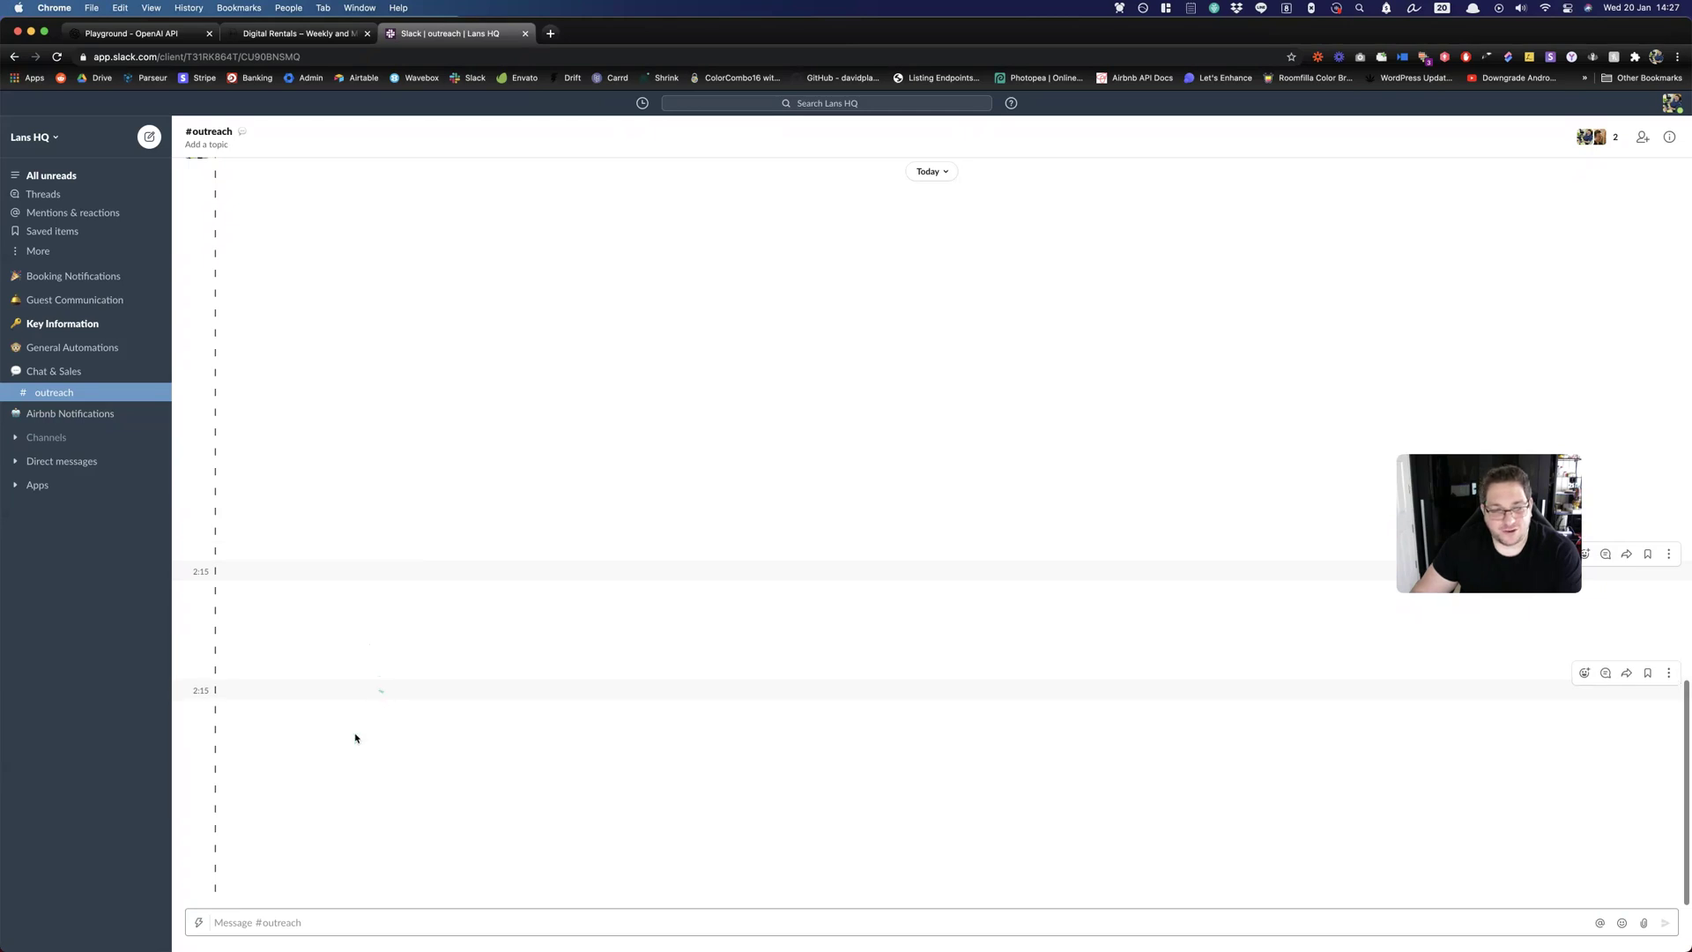
# Launch Sally's Digital Rentals Outbound shortcut from the shortcuts list.
pyautogui.click(196, 931)
pyautogui.scroll(-10, 261, 823)
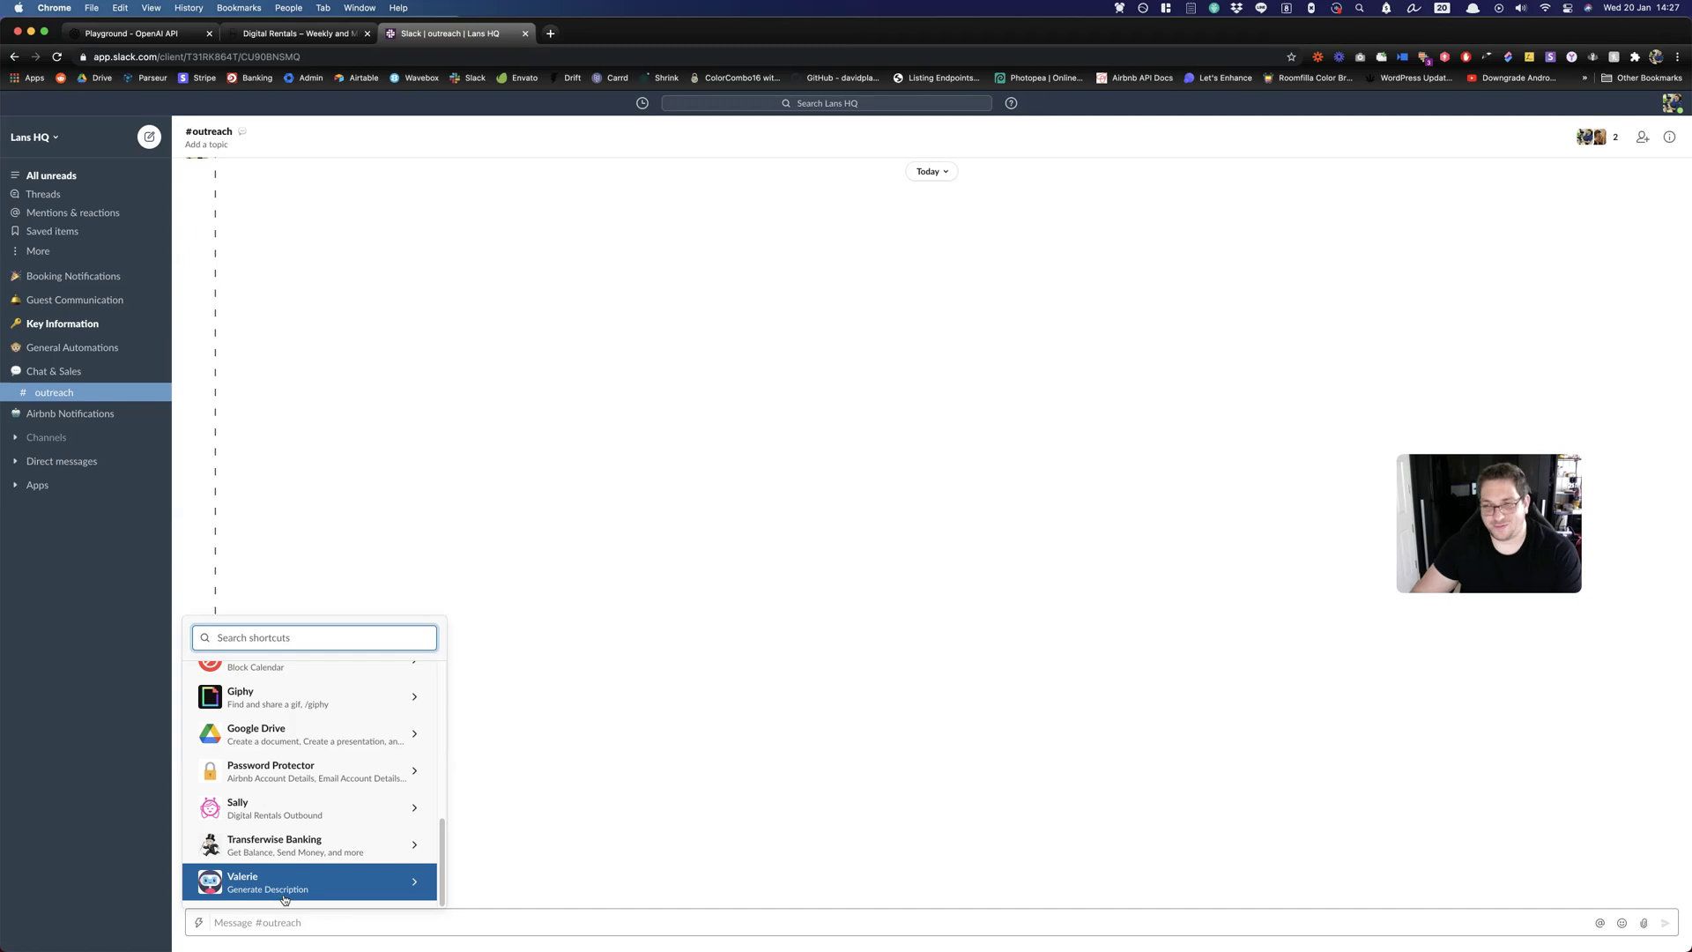
pyautogui.click(255, 806)
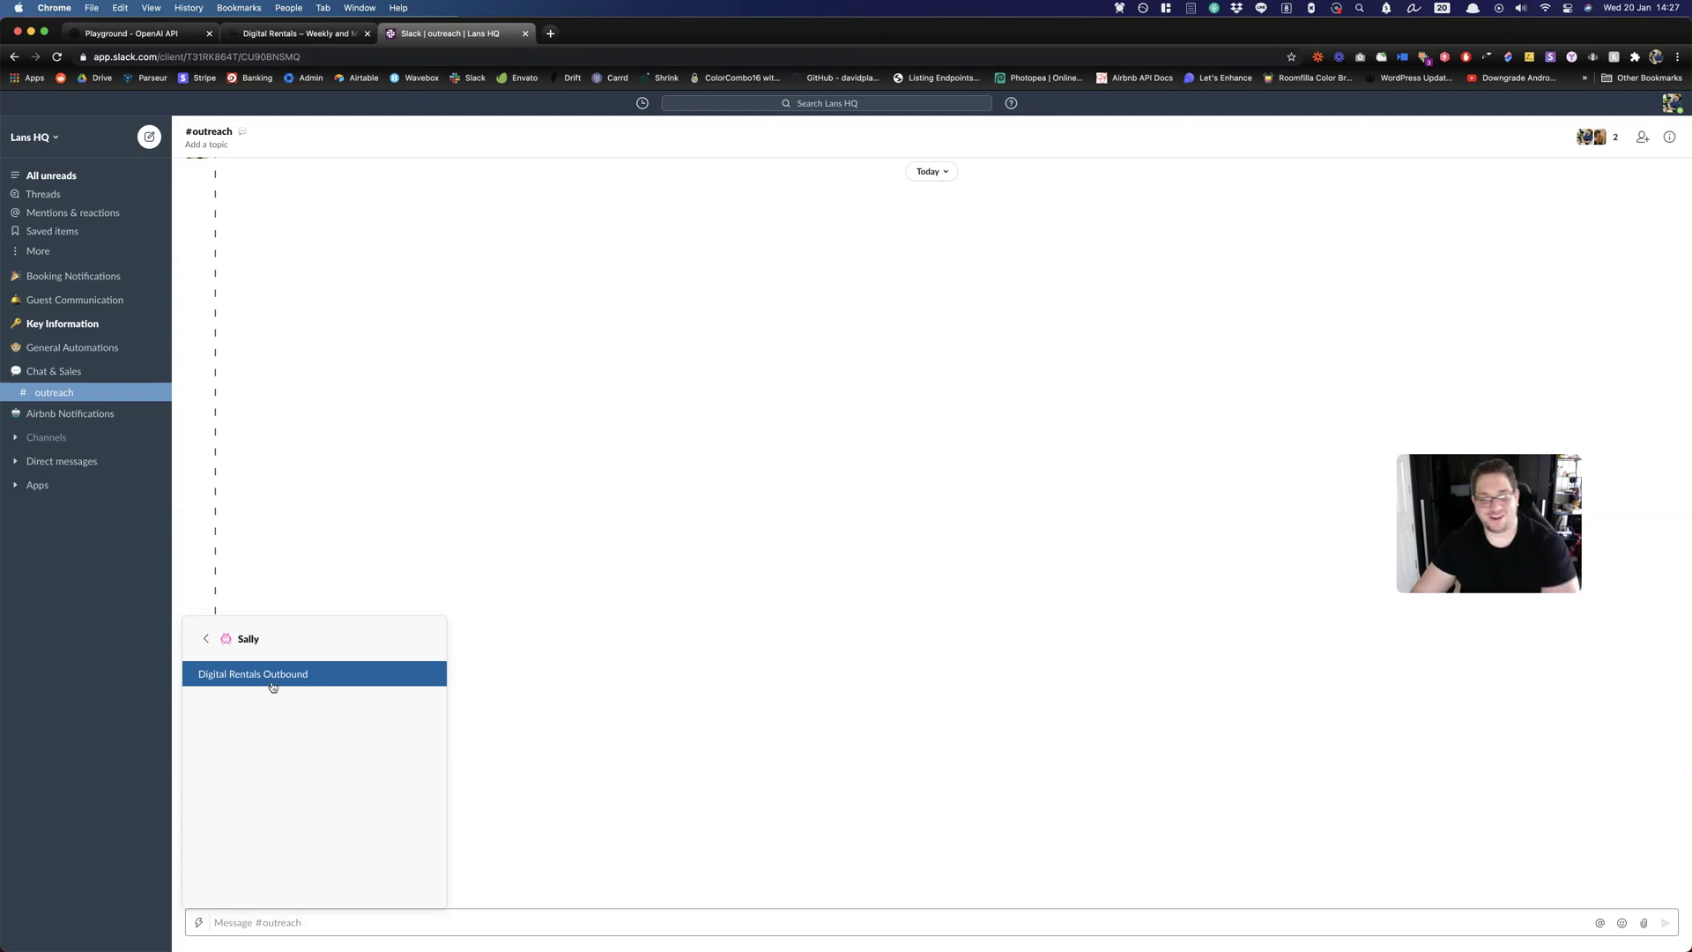
pyautogui.click(274, 683)
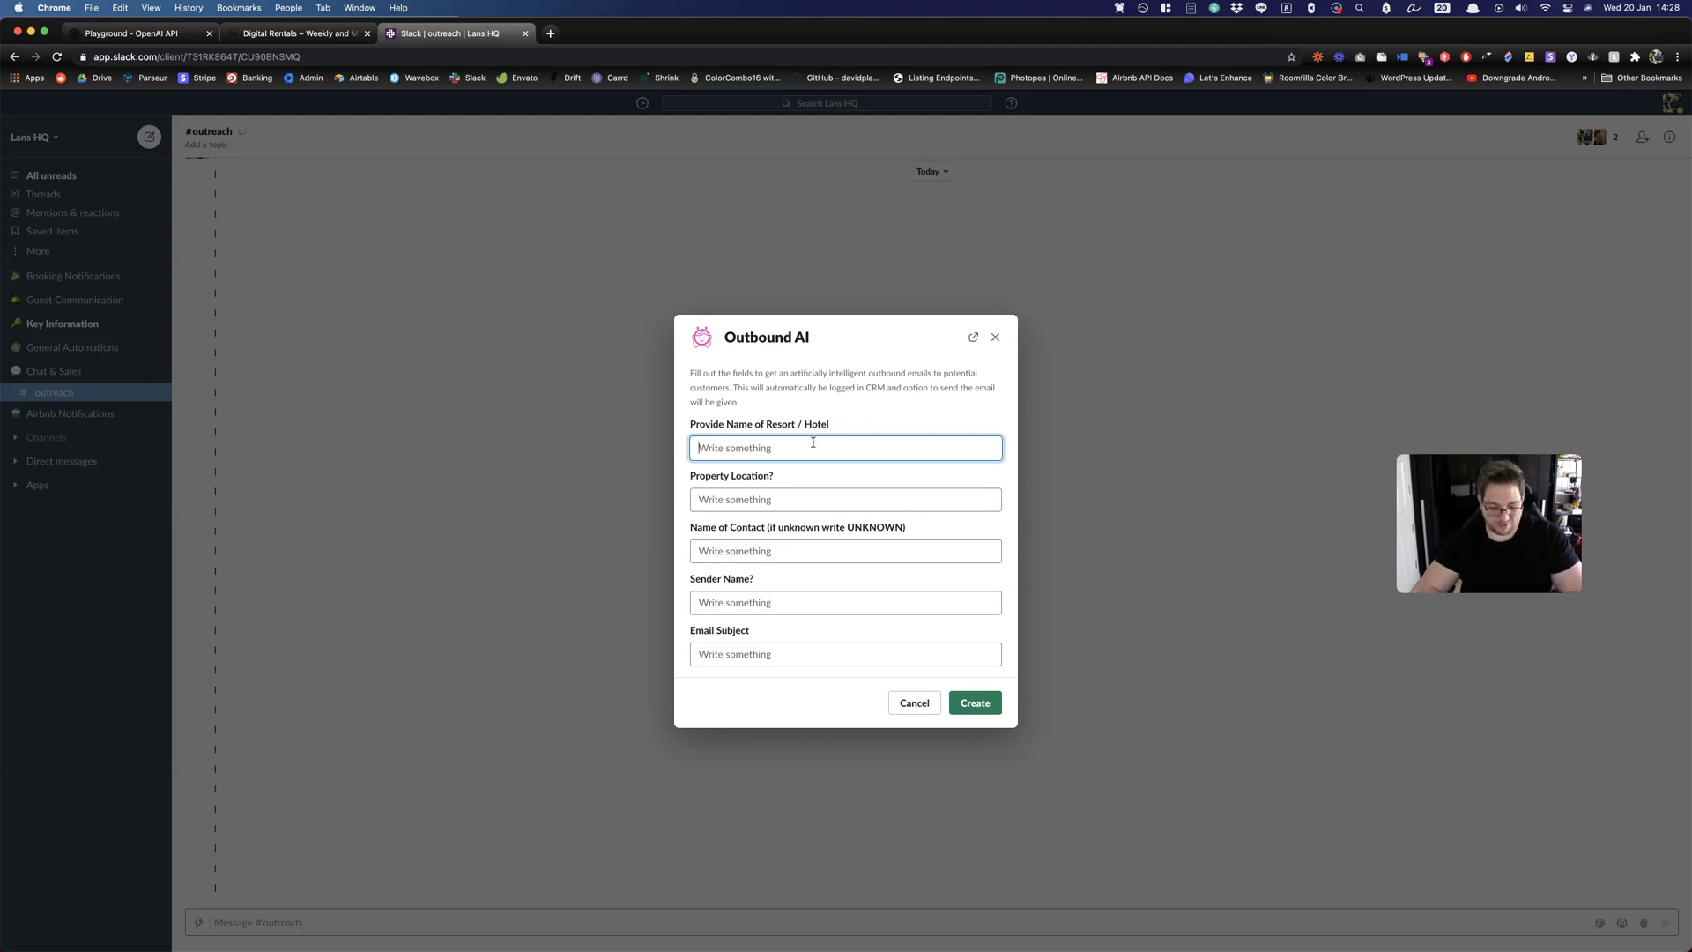
# Enter 'Peace Laguna Resort' as the resort name in the Outbound AI form.
pyautogui.write('Peace Lagun')
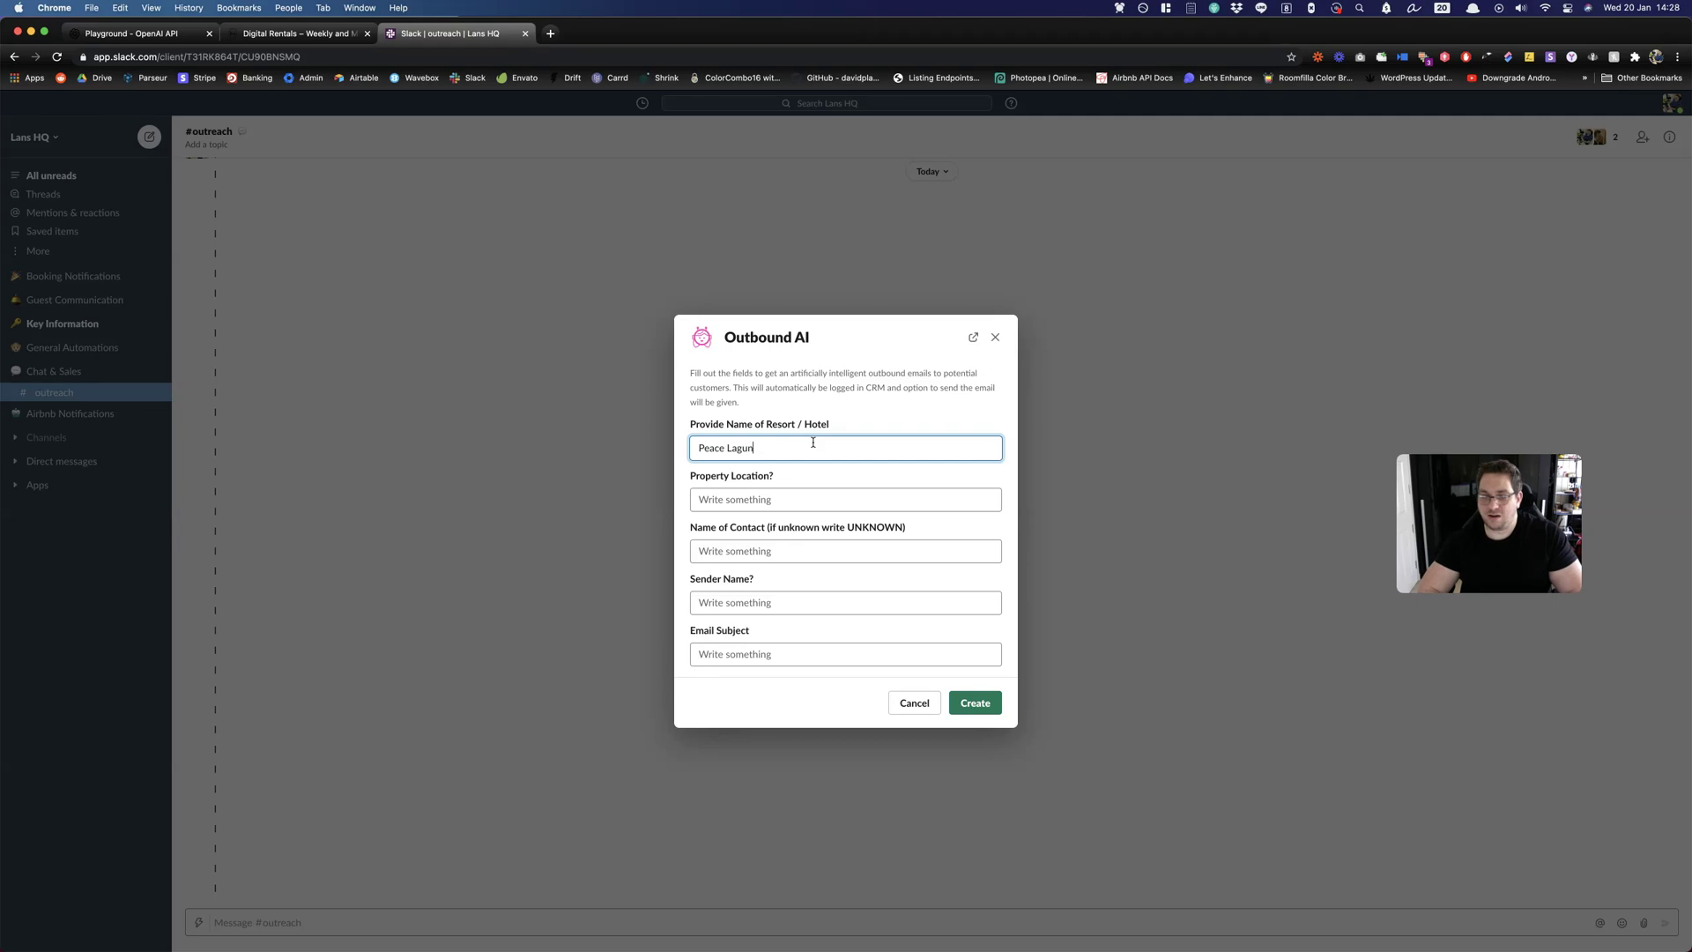
pyautogui.write('a Resort')
# Enter location Ao Nang, the contact's name and the sender's name.
pyautogui.press('Tab')
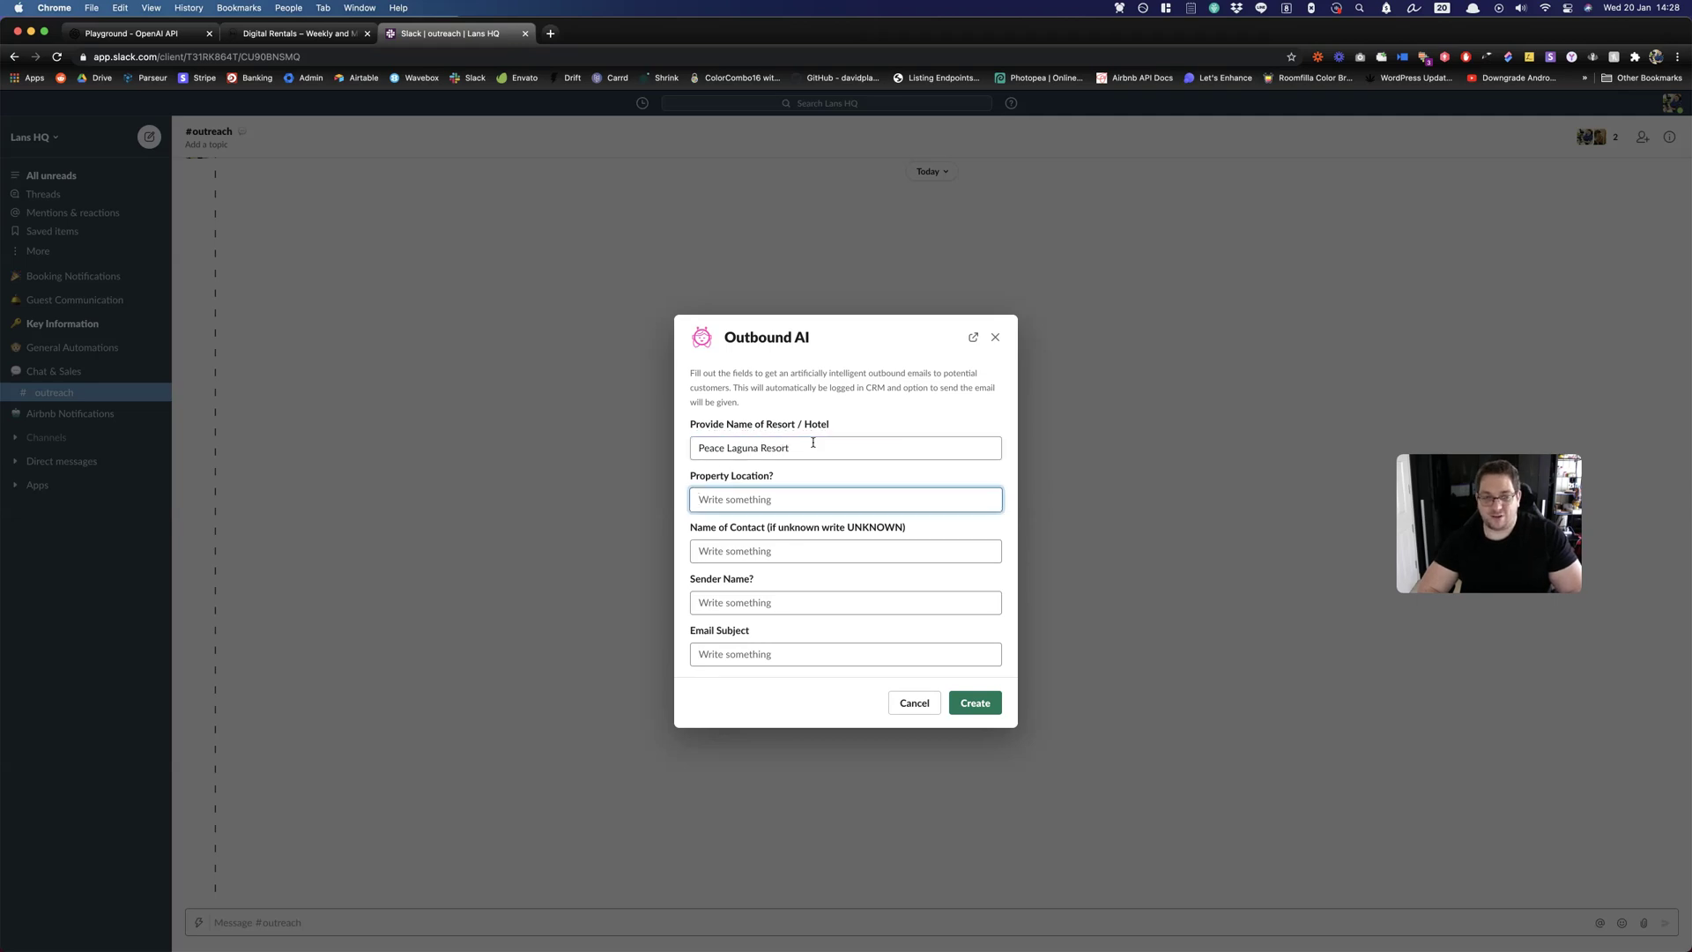
pyautogui.write('Ao ')
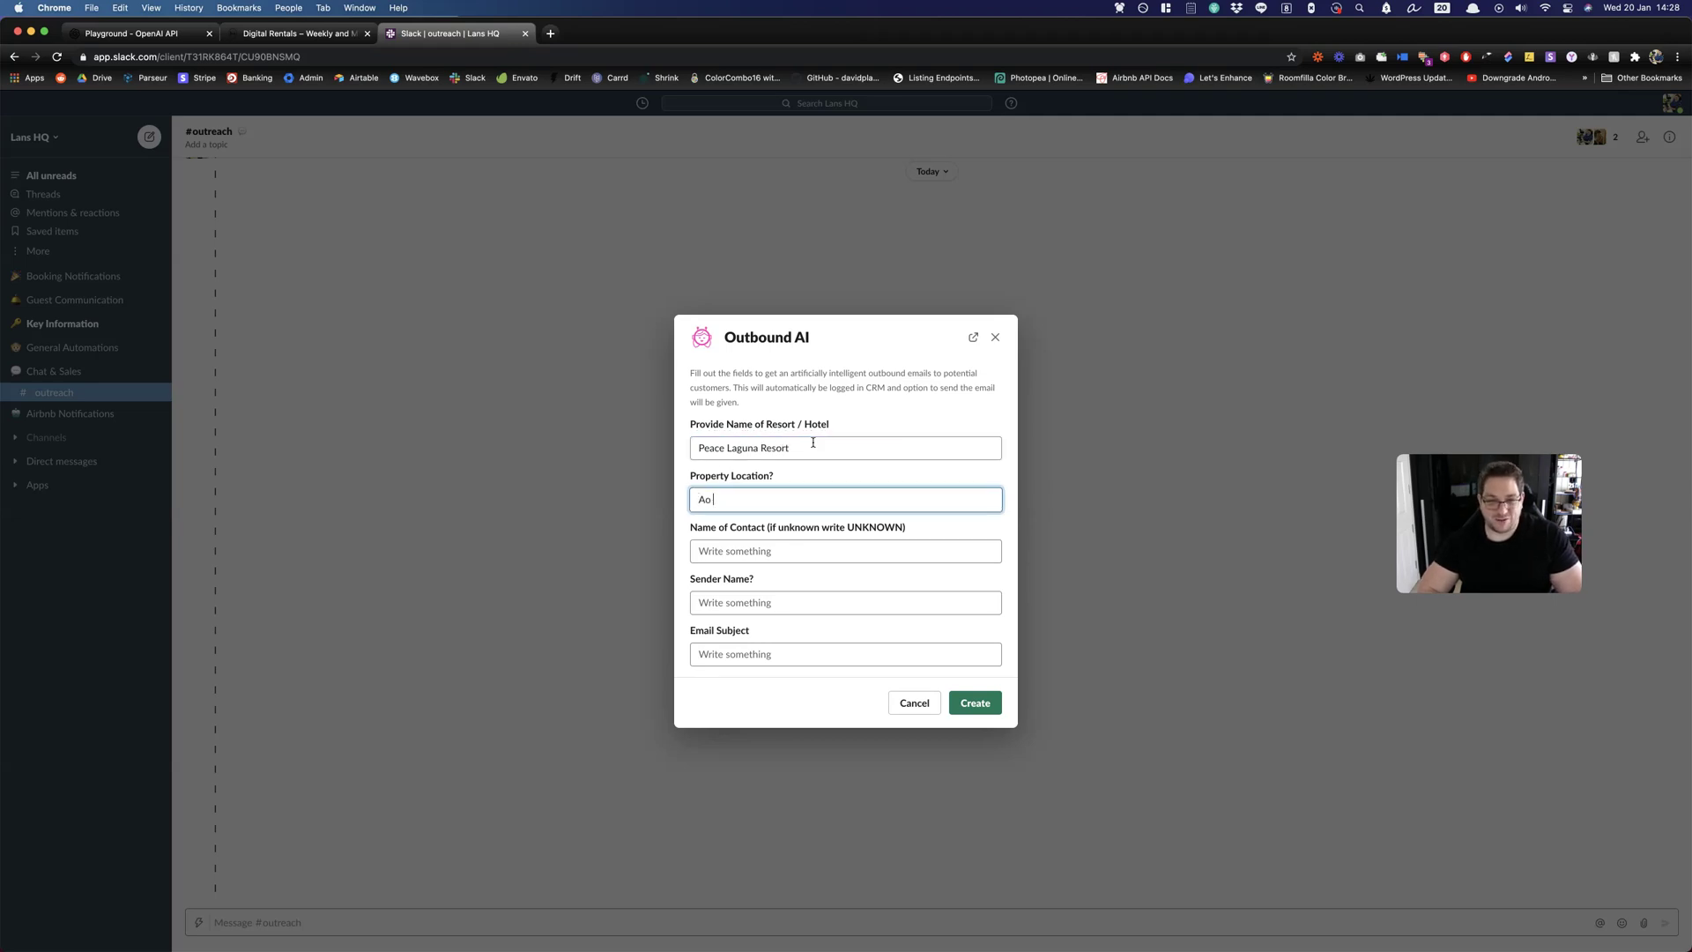
pyautogui.write('Nang')
pyautogui.press('Tab')
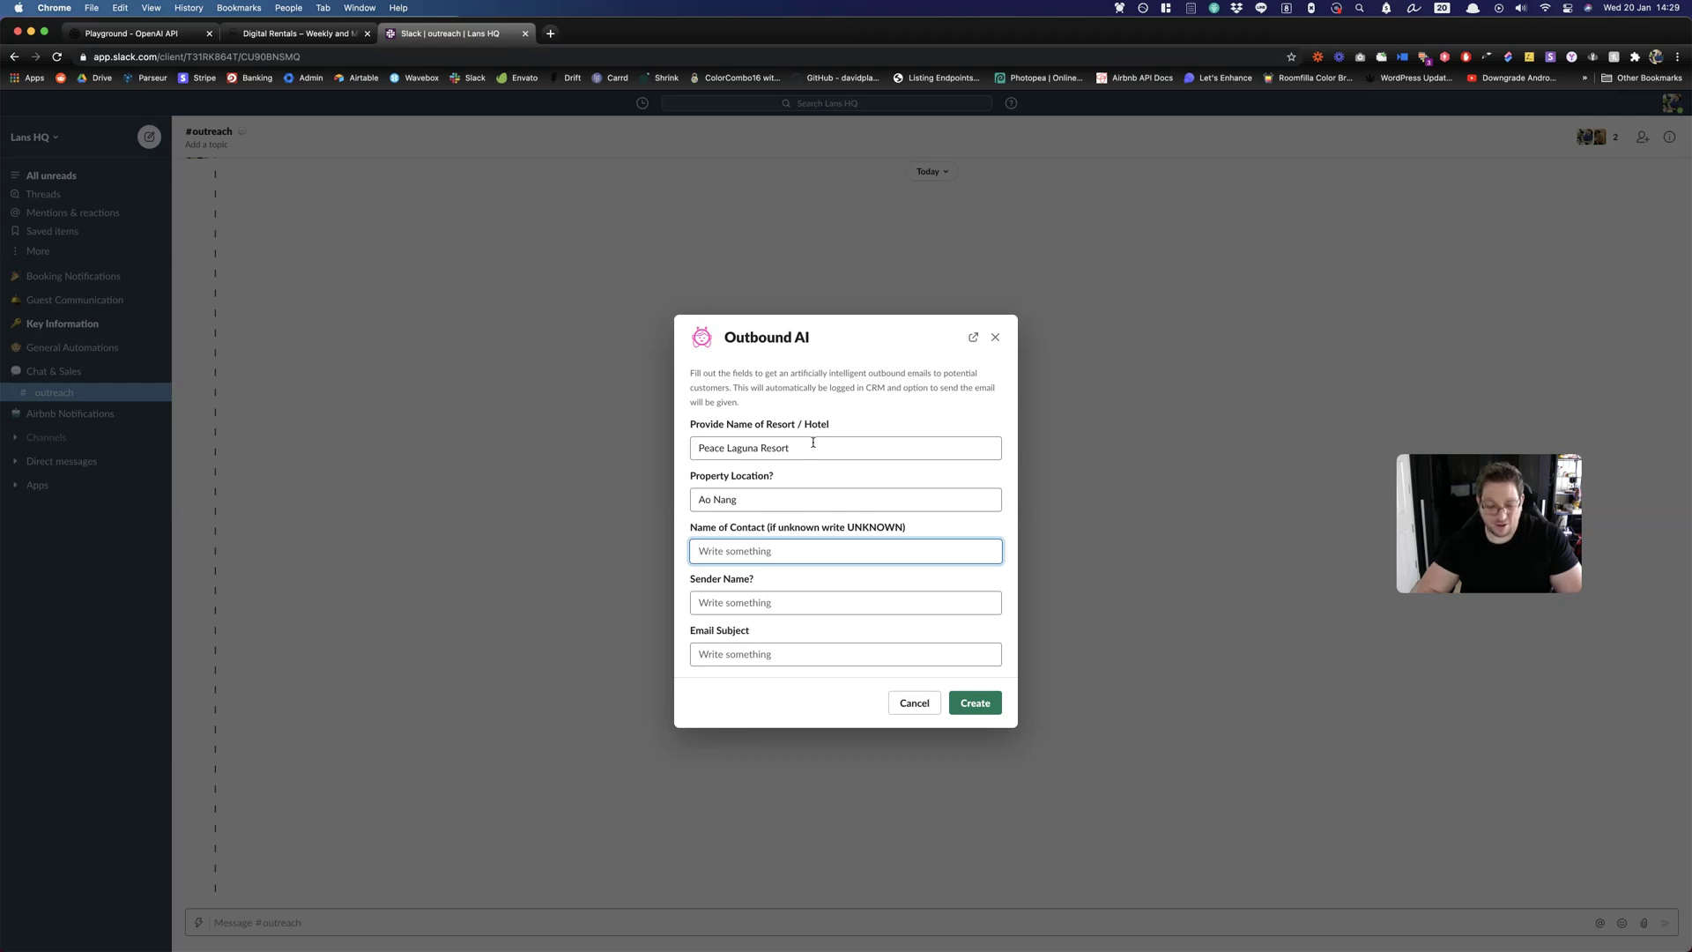
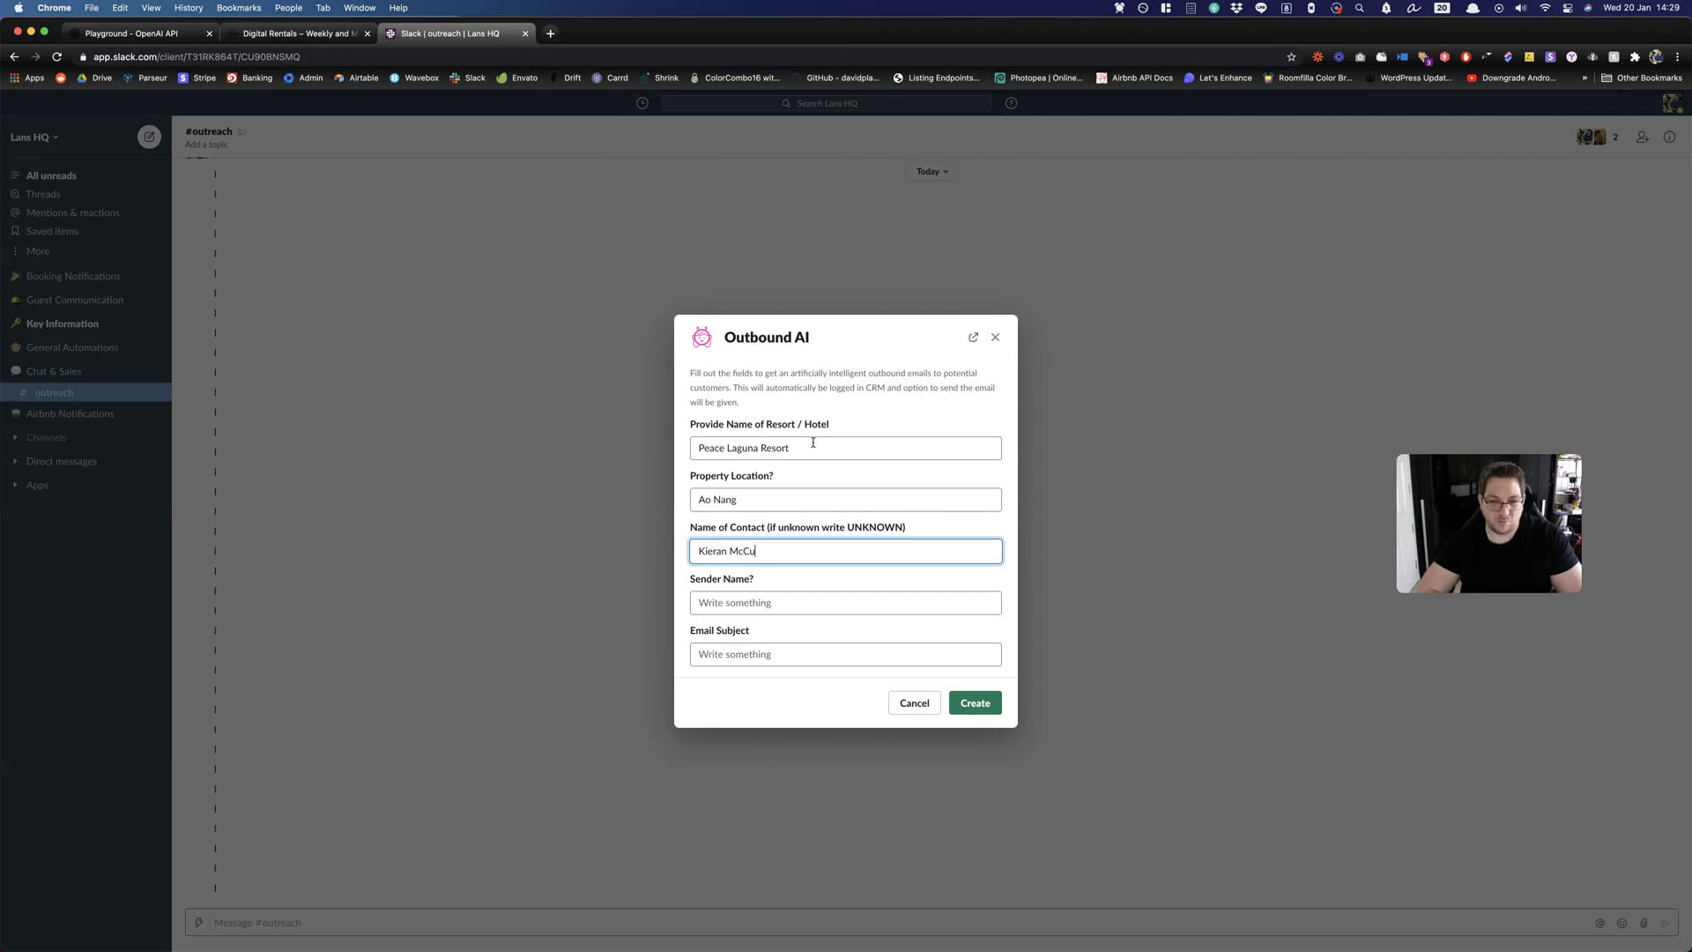
pyautogui.press('Tab')
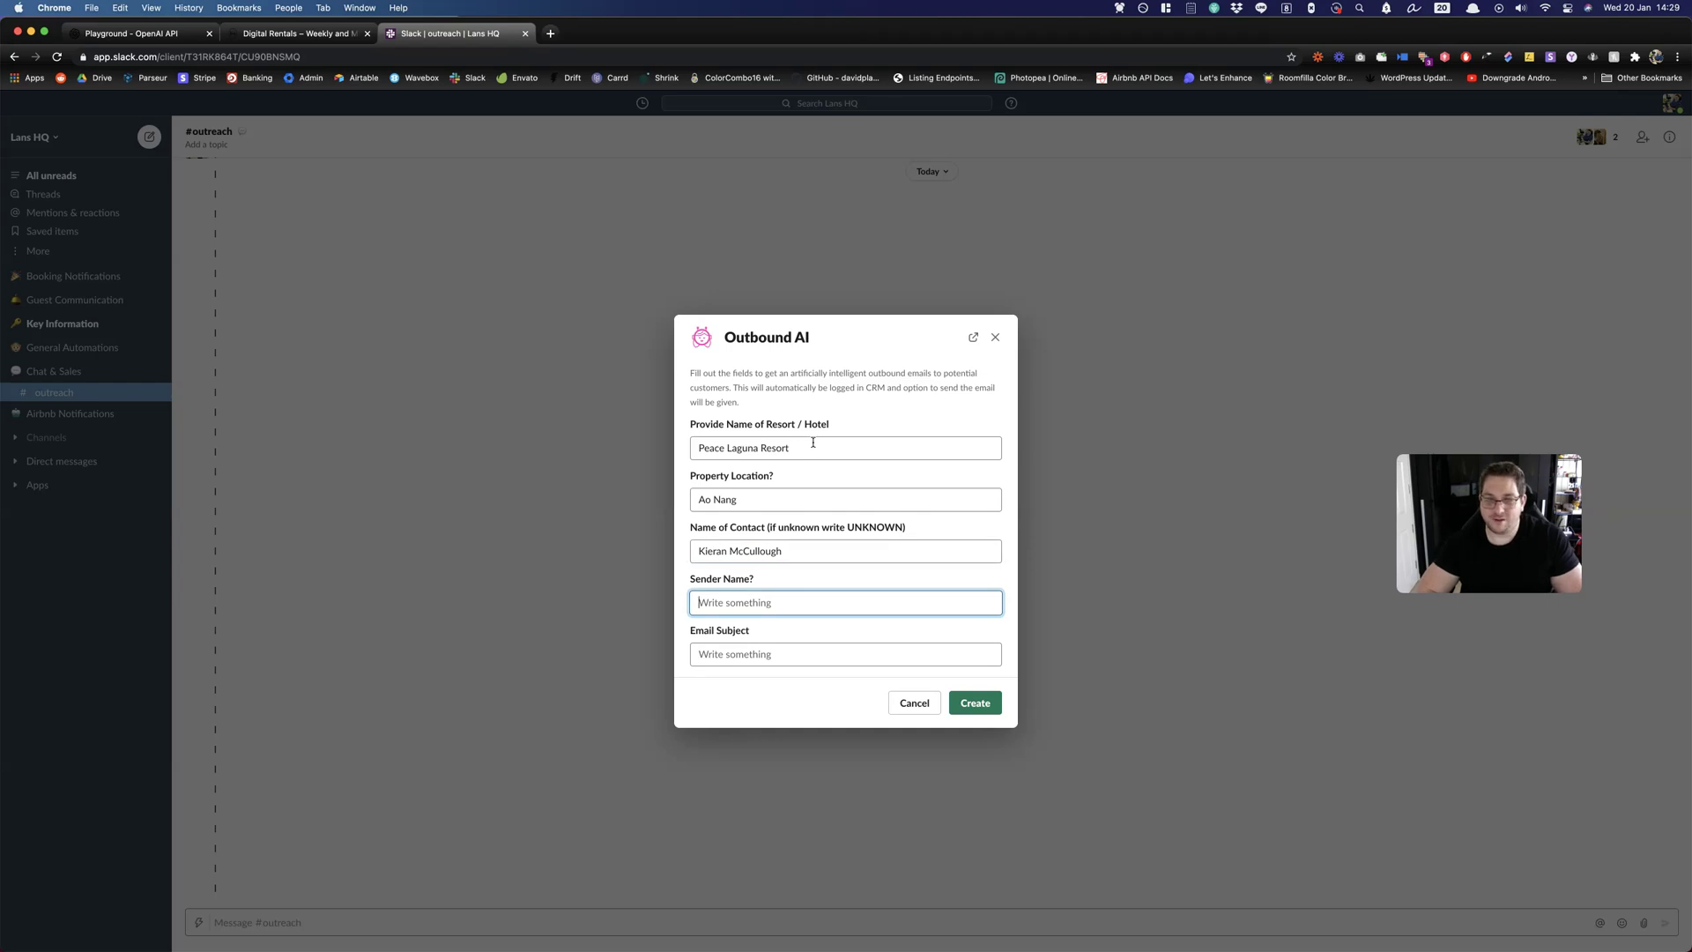
pyautogui.write('St')
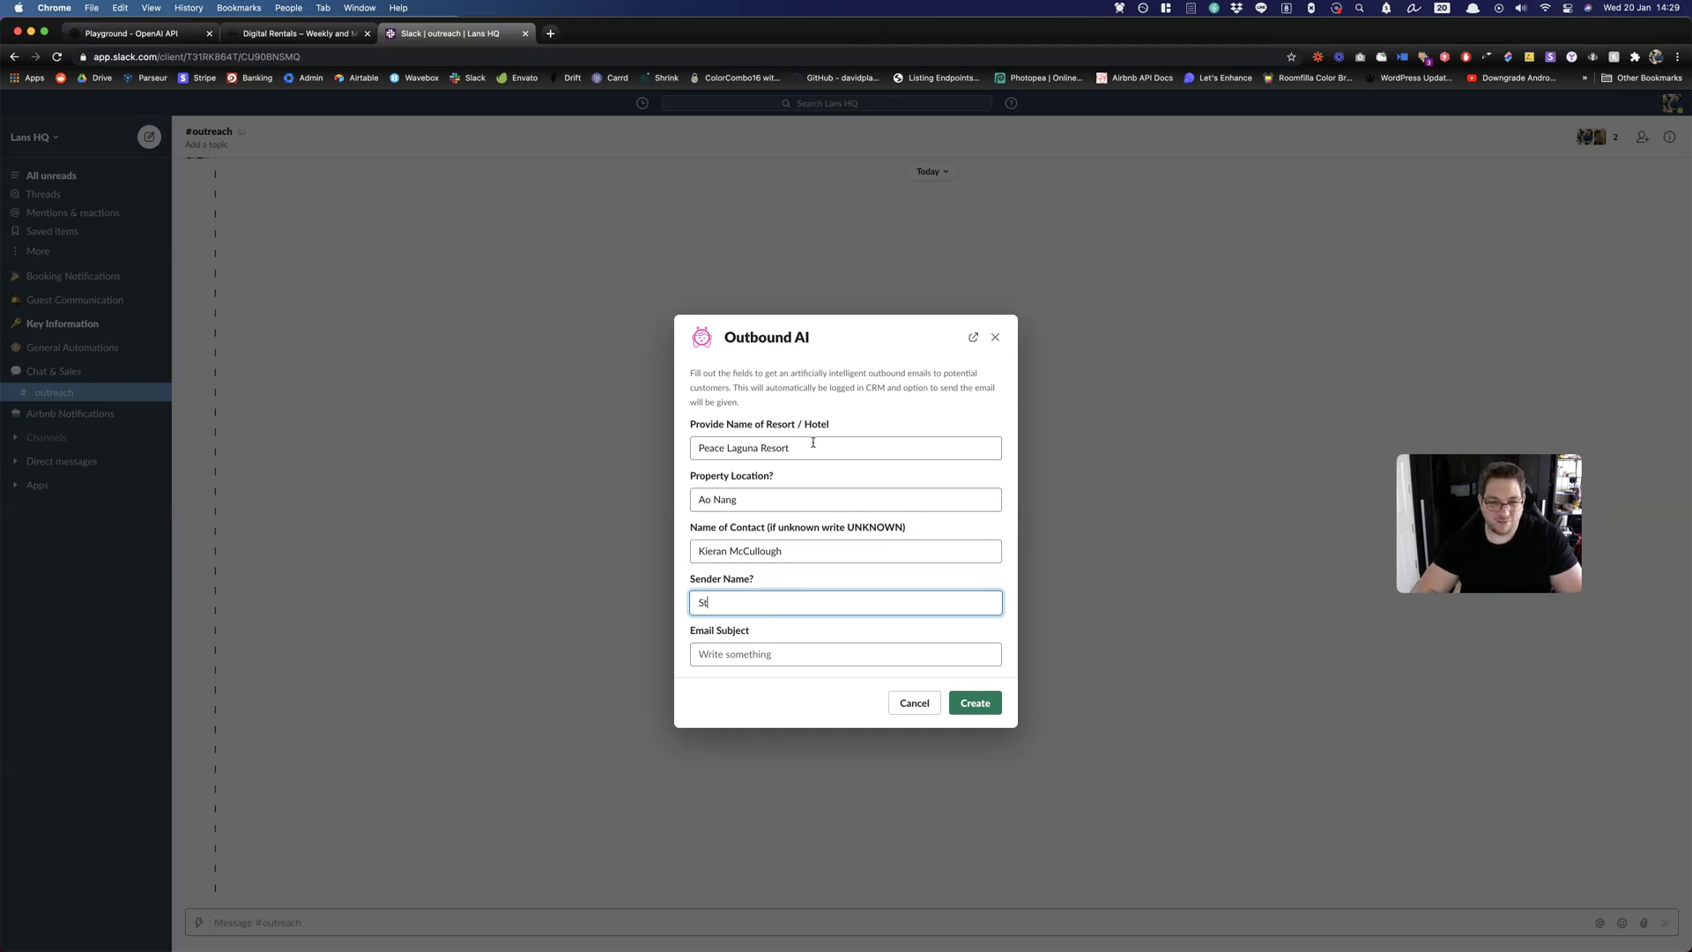
pyautogui.write('uart')
# Add subject 'Weekly & Monthly for ates for Peace Laguna' and create the email.
pyautogui.press('Tab')
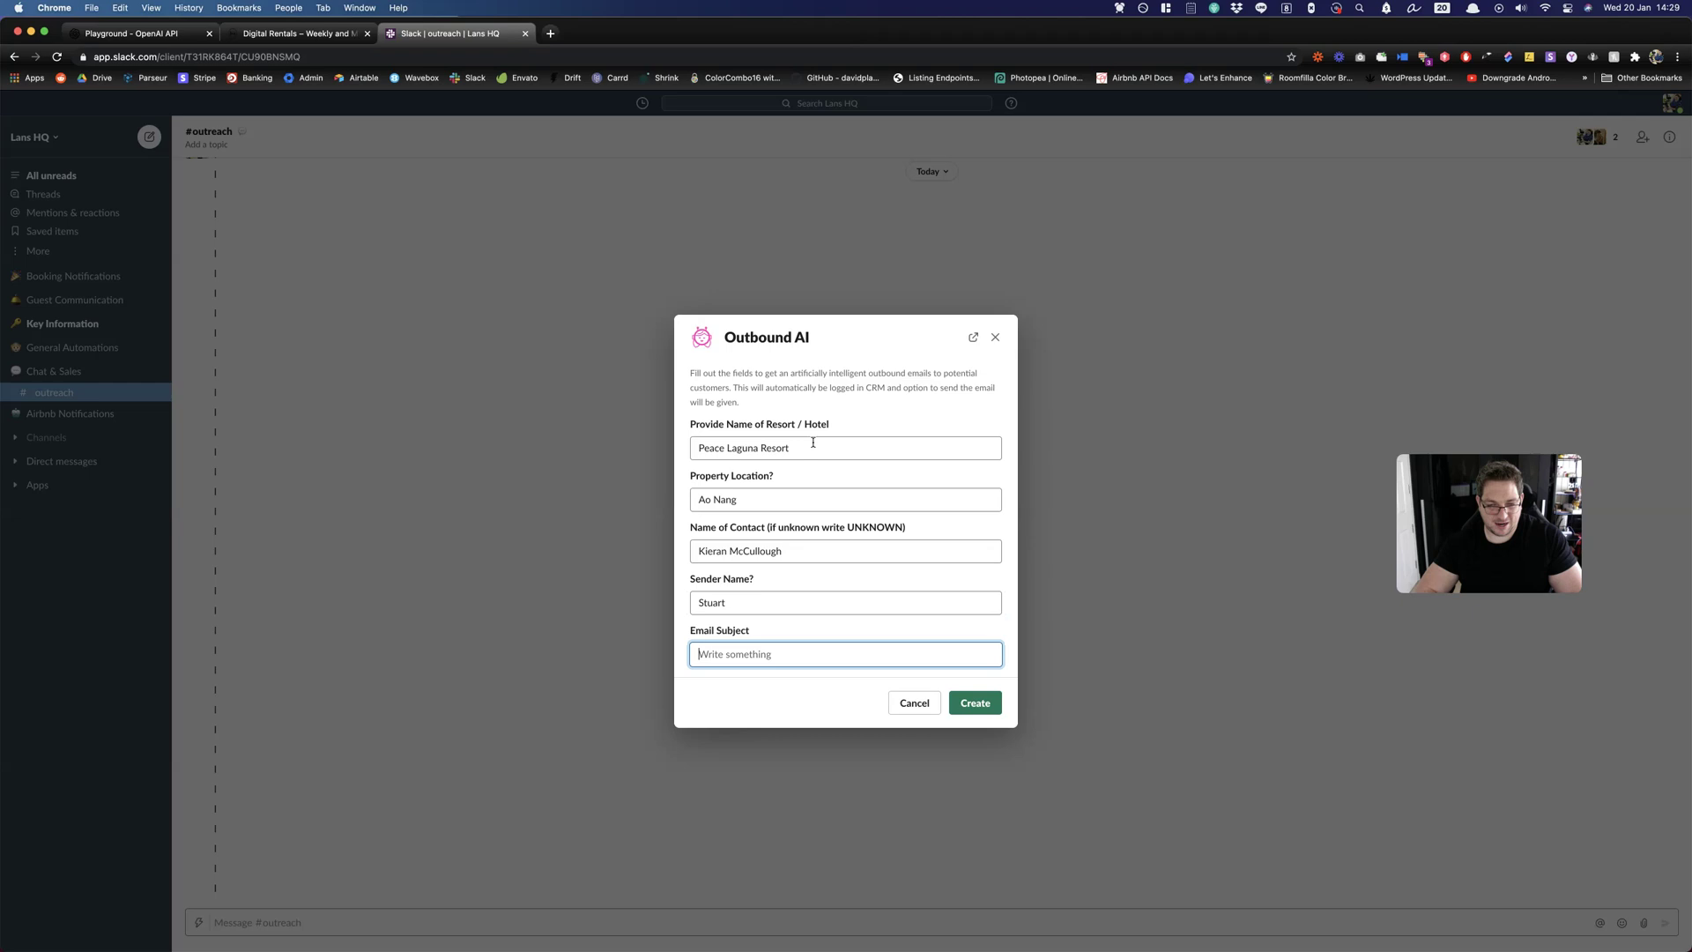
pyautogui.write('Weekly &')
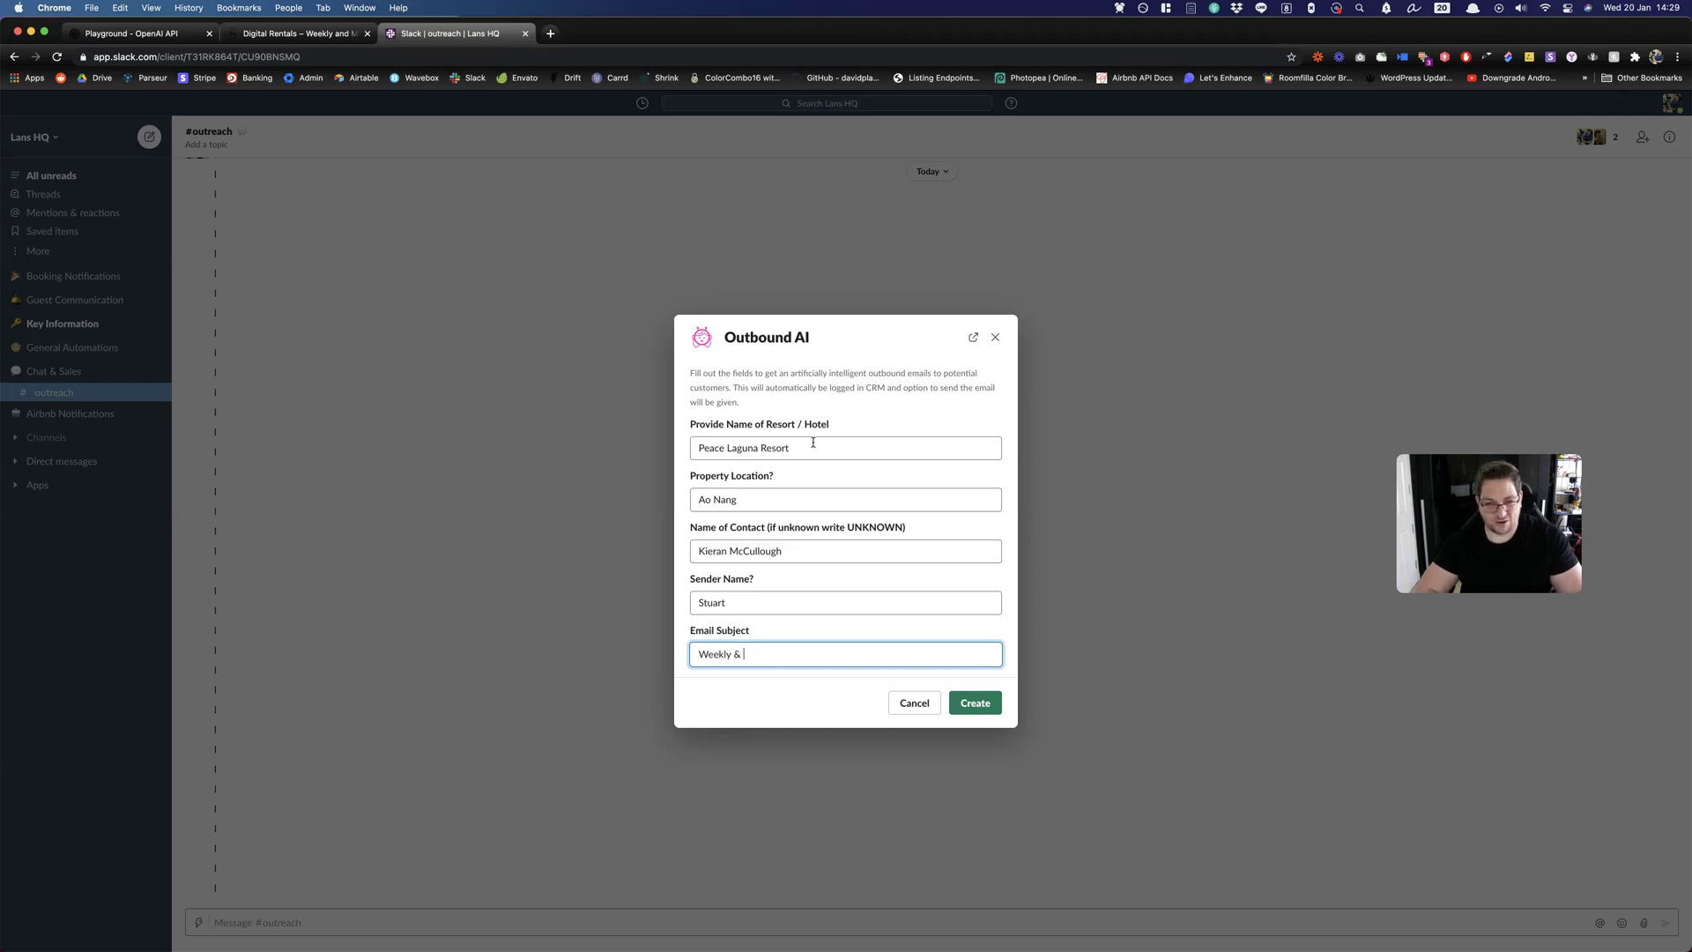
pyautogui.write(' Monthly')
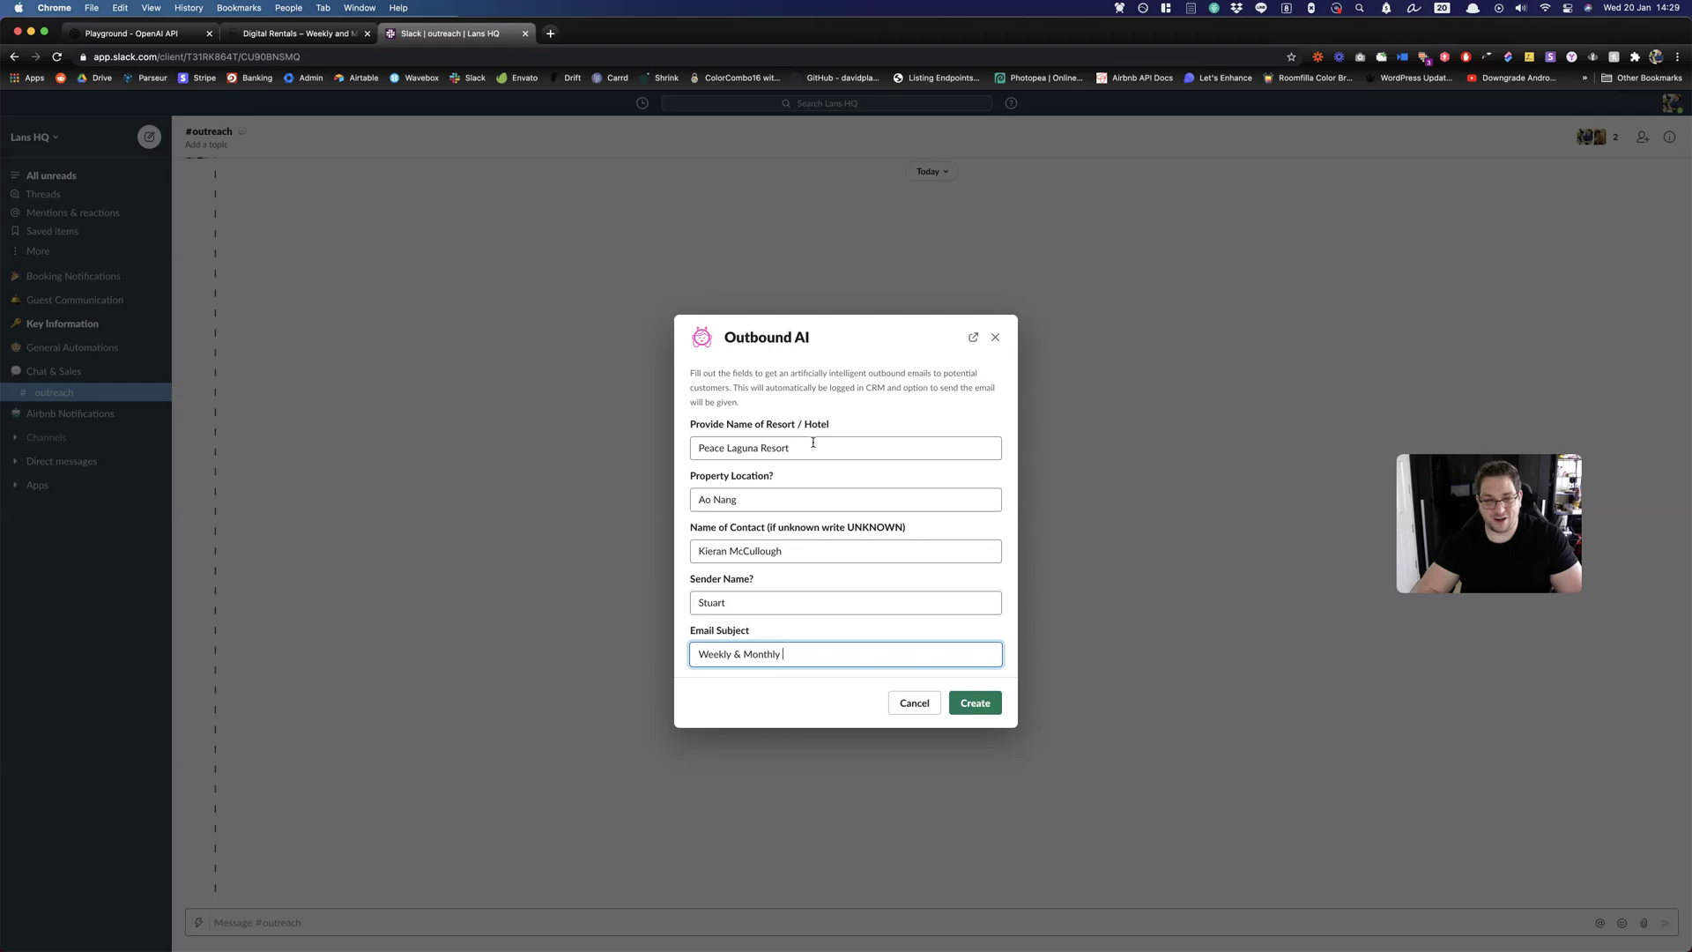
pyautogui.write(' for ')
pyautogui.write('ates for Pea')
pyautogui.write('ce Laguna Resort')
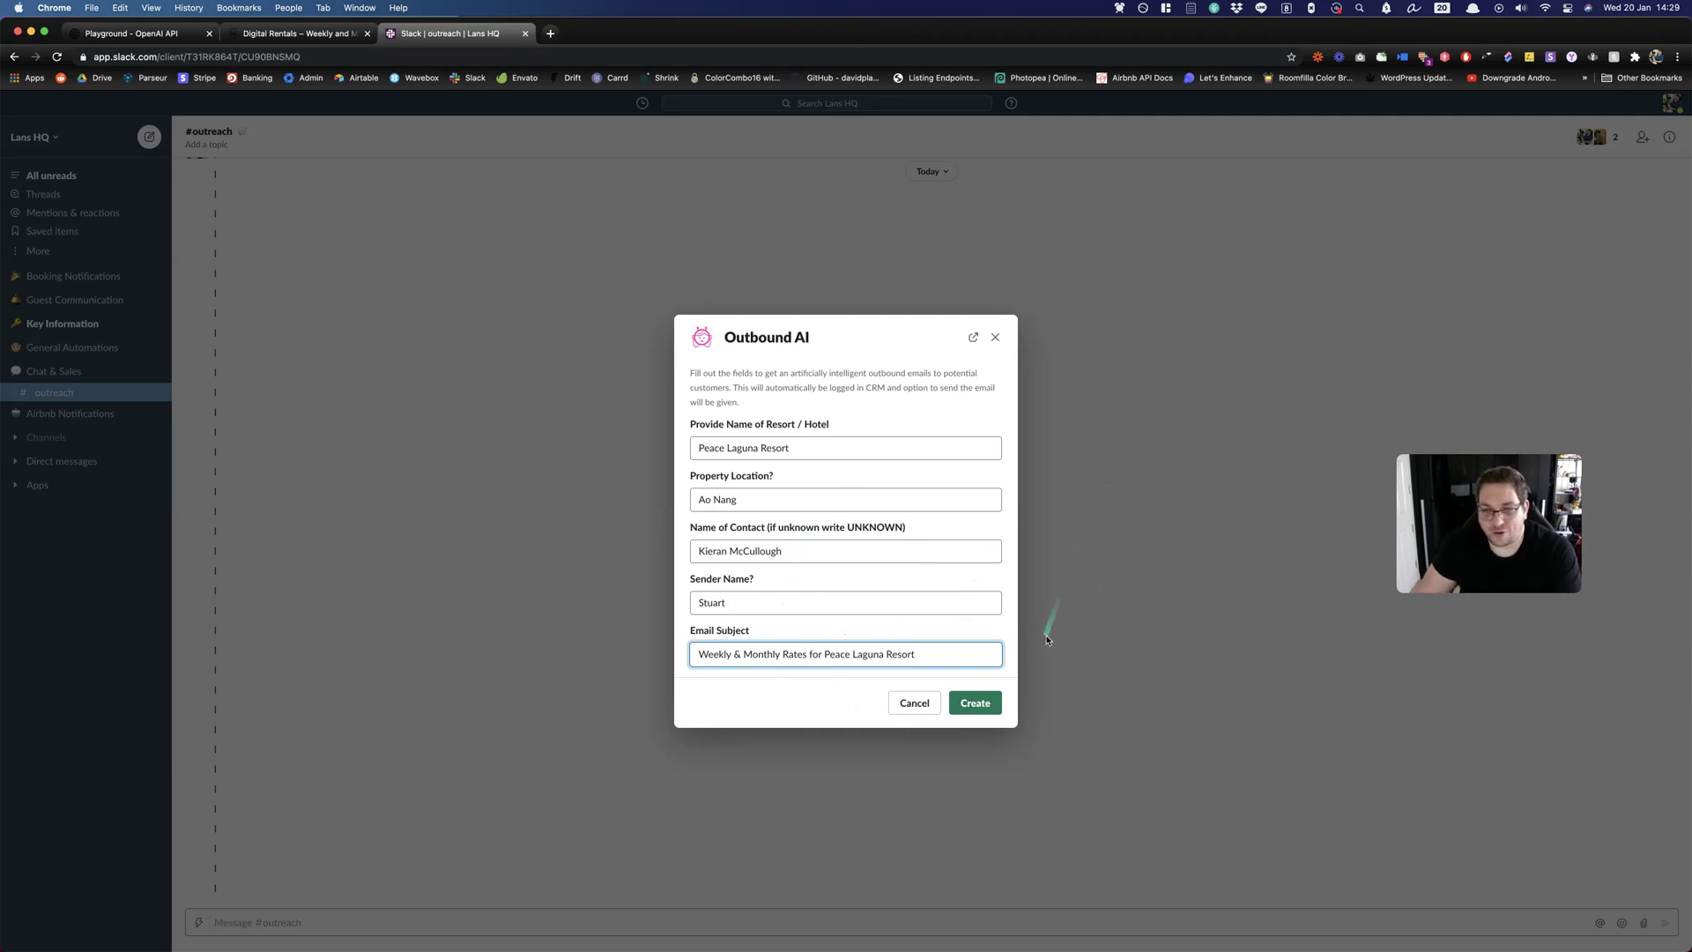
pyautogui.click(983, 710)
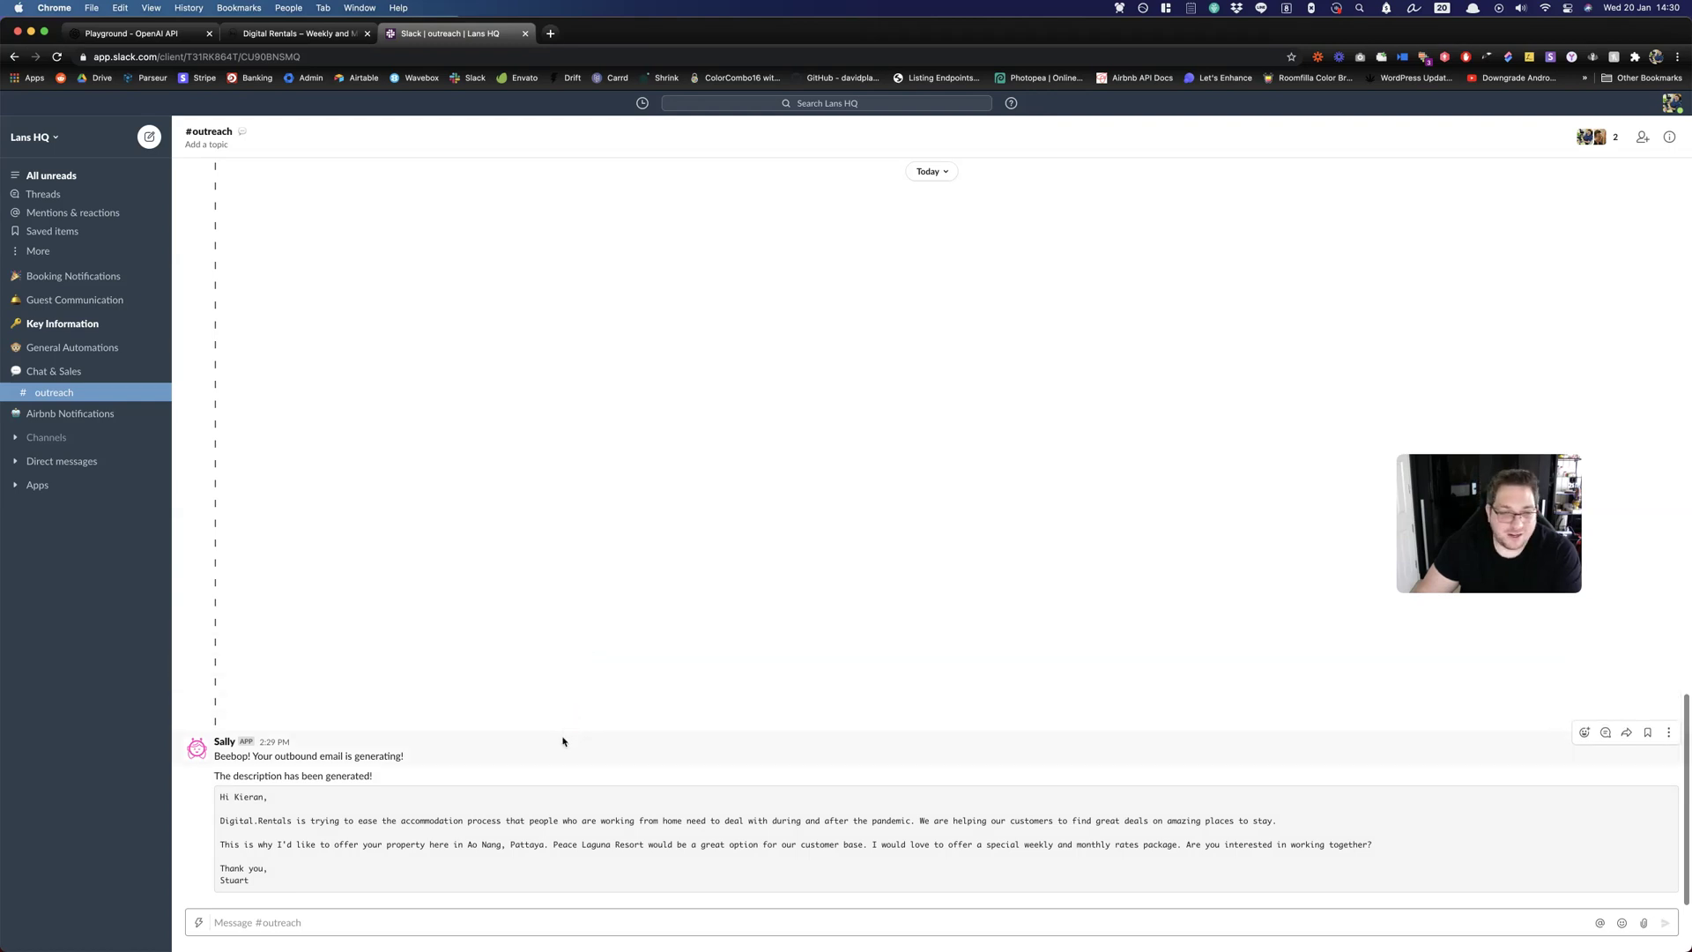
# Select the location word 'Pattaya' in Sally's generated email.
pyautogui.doubleClick(532, 846)
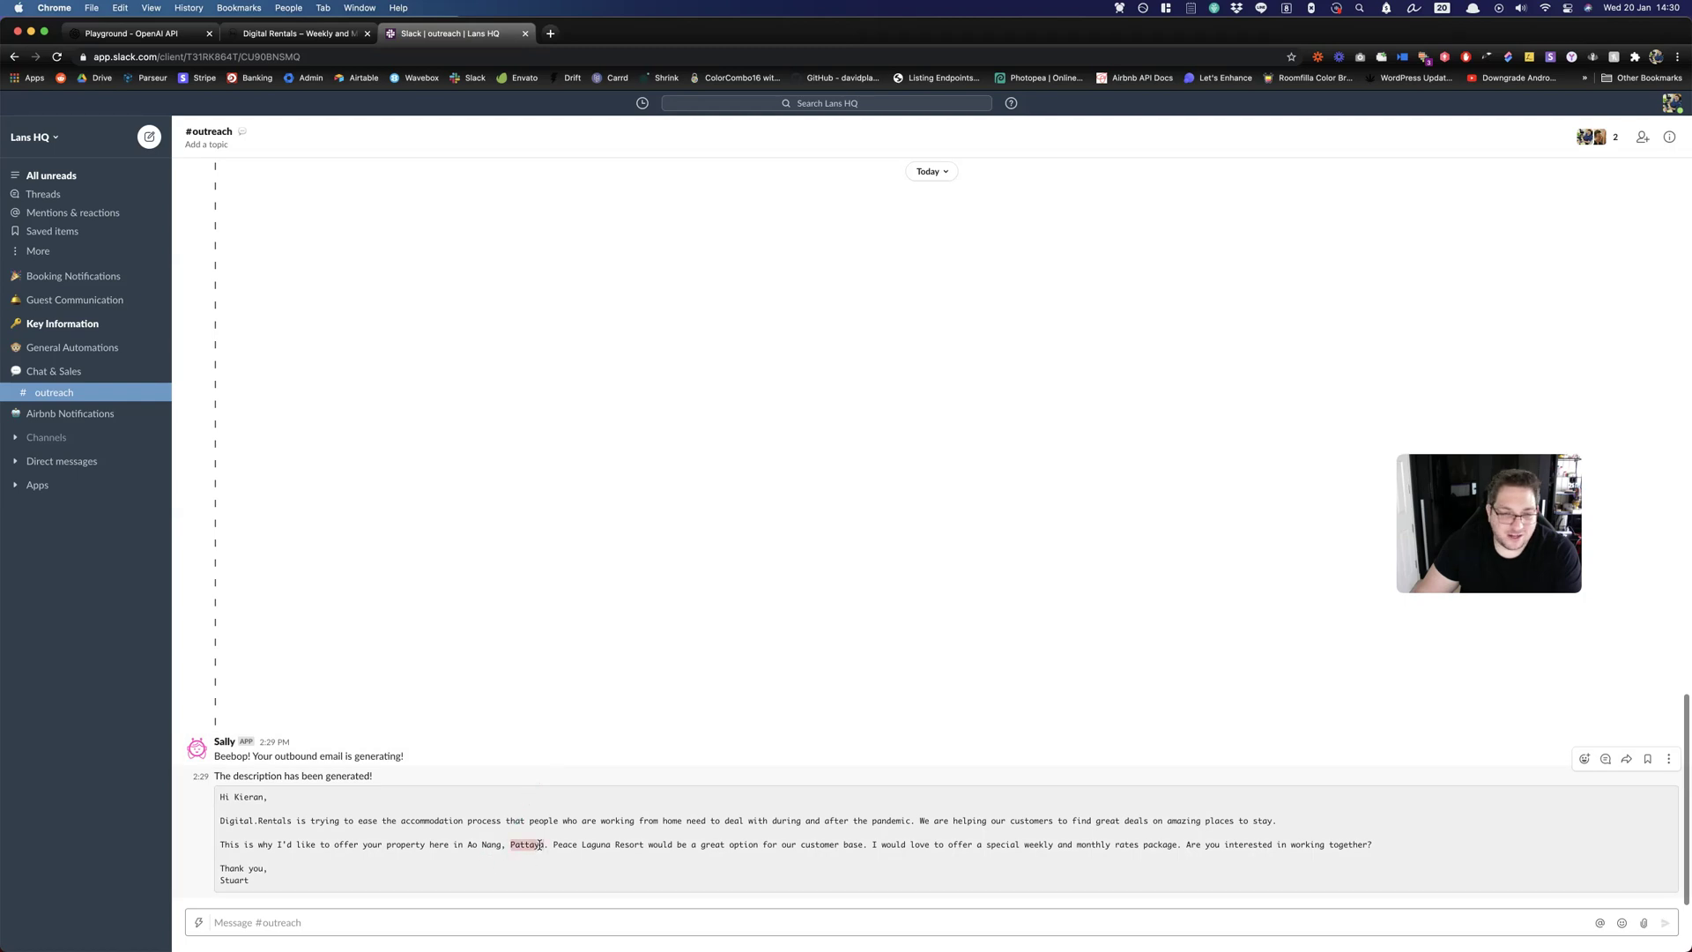
pyautogui.click(533, 846)
pyautogui.doubleClick(537, 846)
pyautogui.click(536, 863)
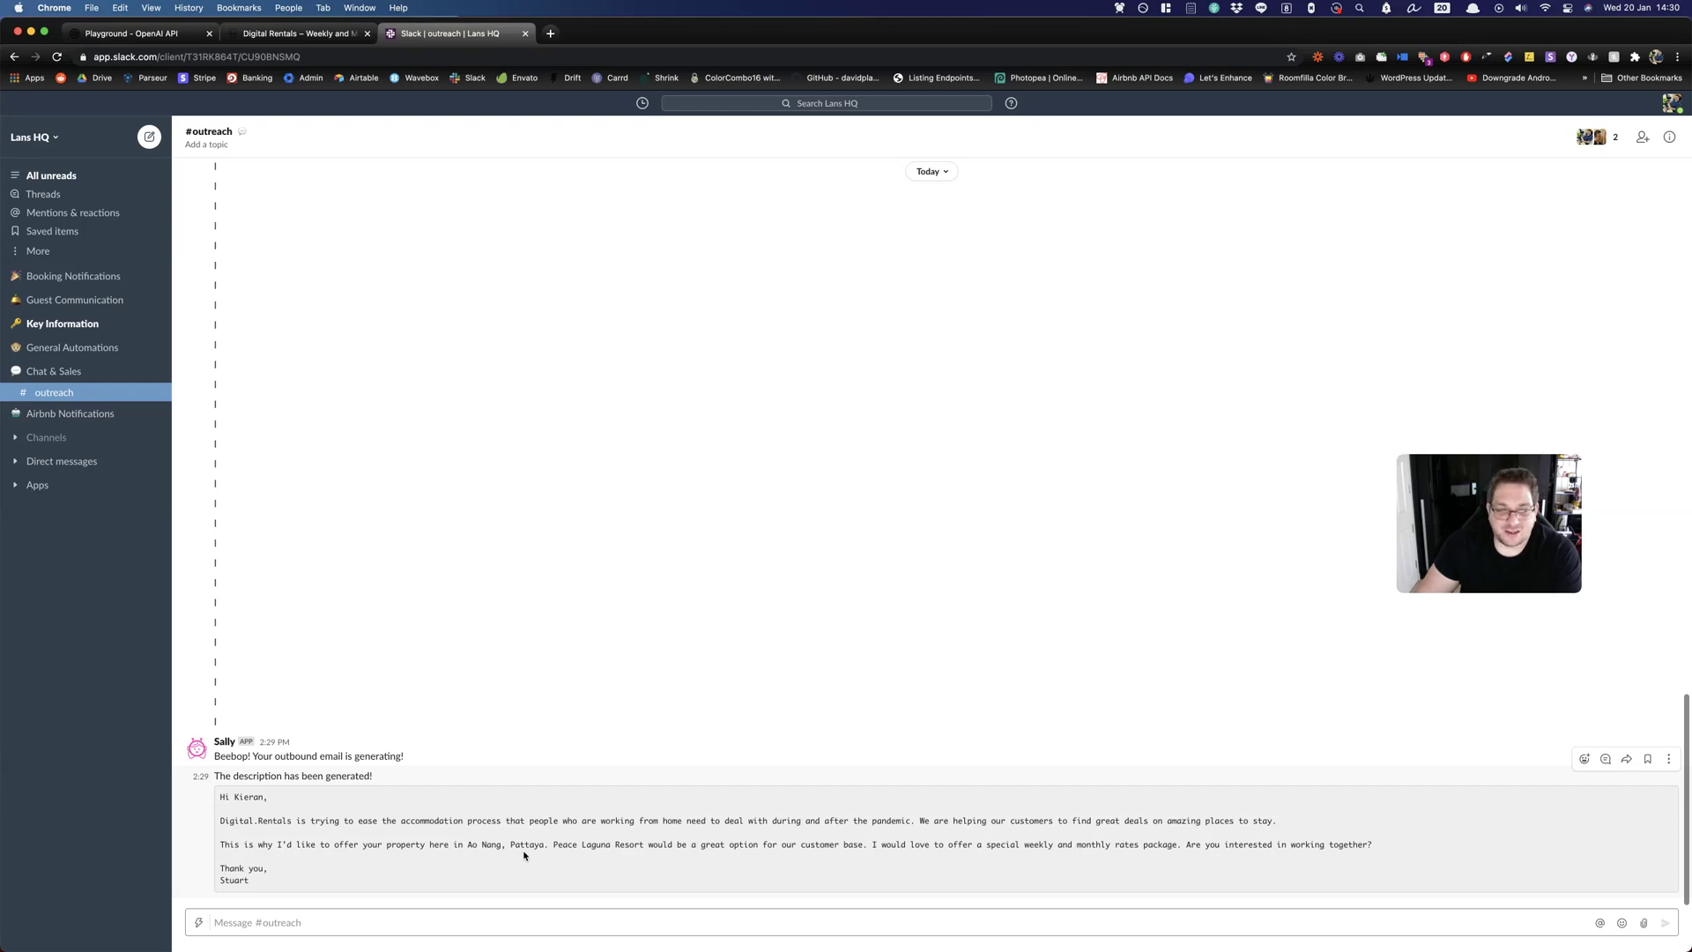
pyautogui.doubleClick(529, 845)
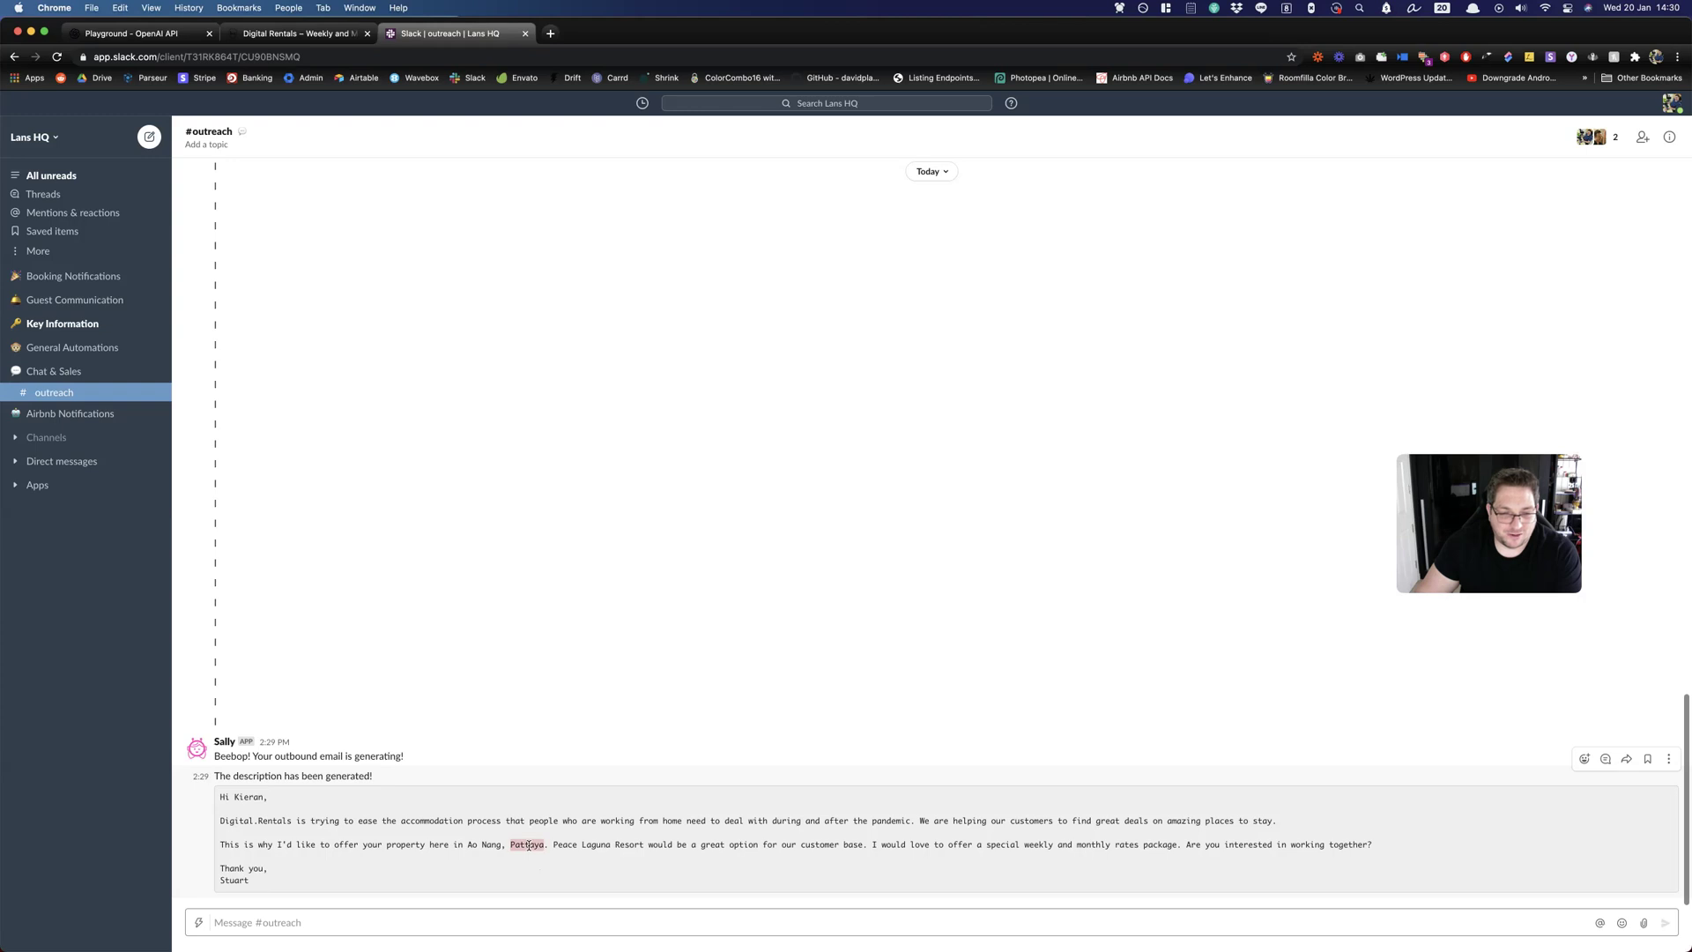
# Drag-select passages of the generated email, then bring up the shortcuts list.
pyautogui.moveTo(480, 830); pyautogui.dragTo(403, 825)
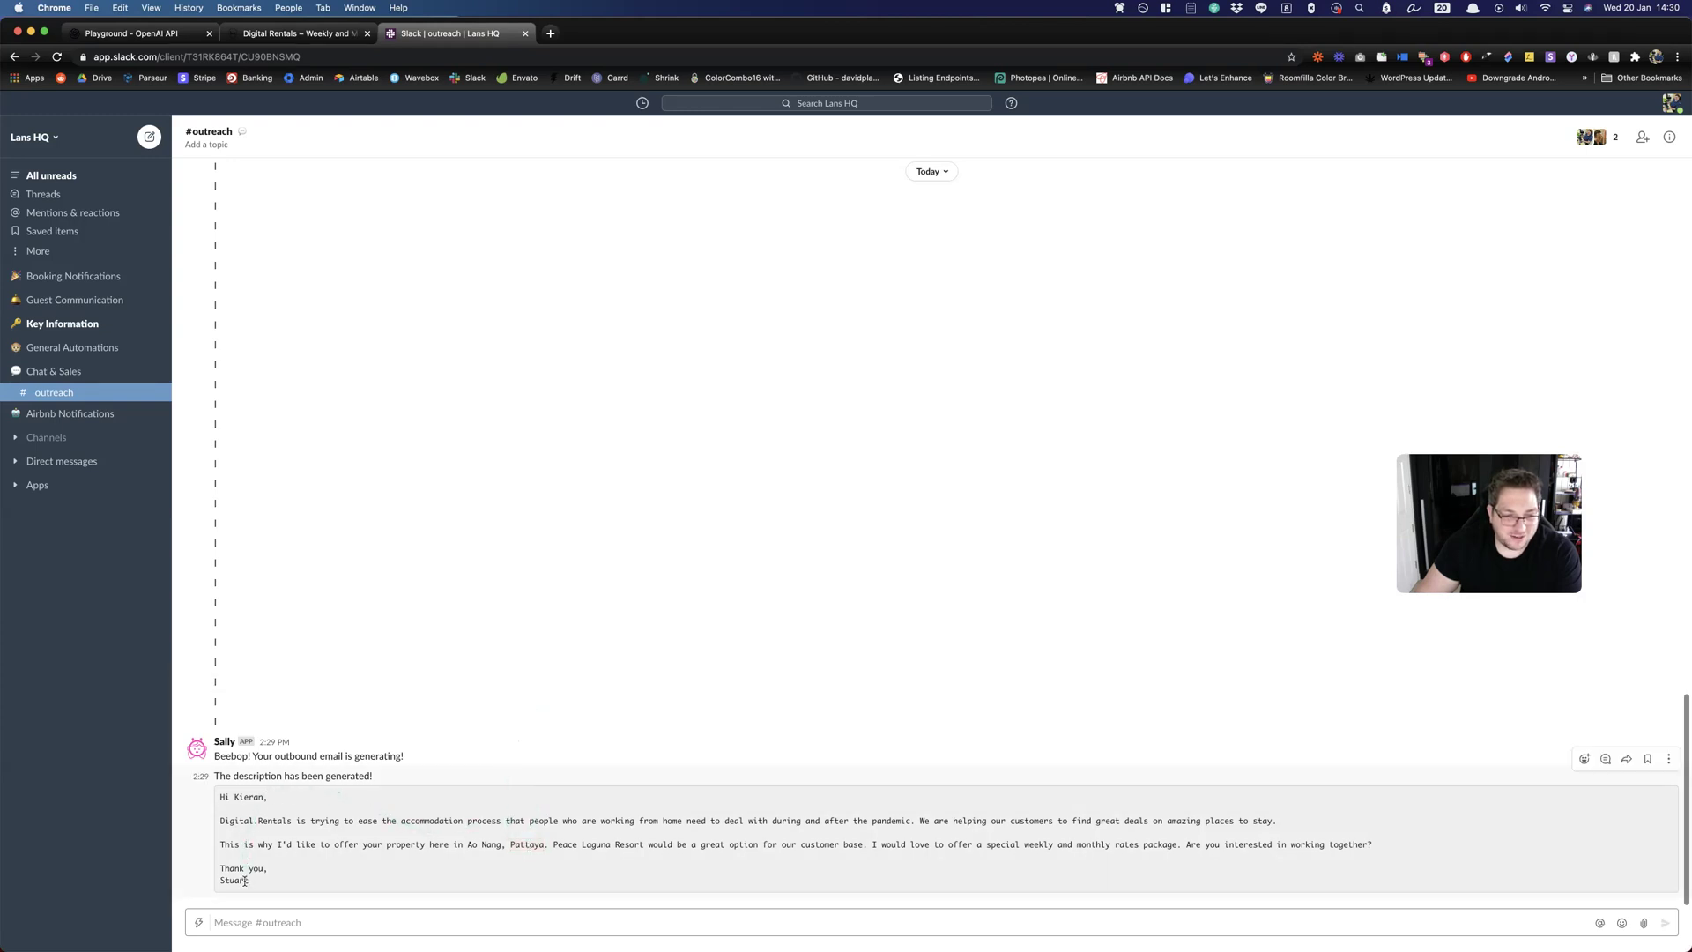
pyautogui.moveTo(247, 887); pyautogui.dragTo(407, 889)
pyautogui.moveTo(497, 855)
pyautogui.mouseDown()
pyautogui.moveTo(542, 848)
pyautogui.moveTo(516, 842)
pyautogui.mouseUp()
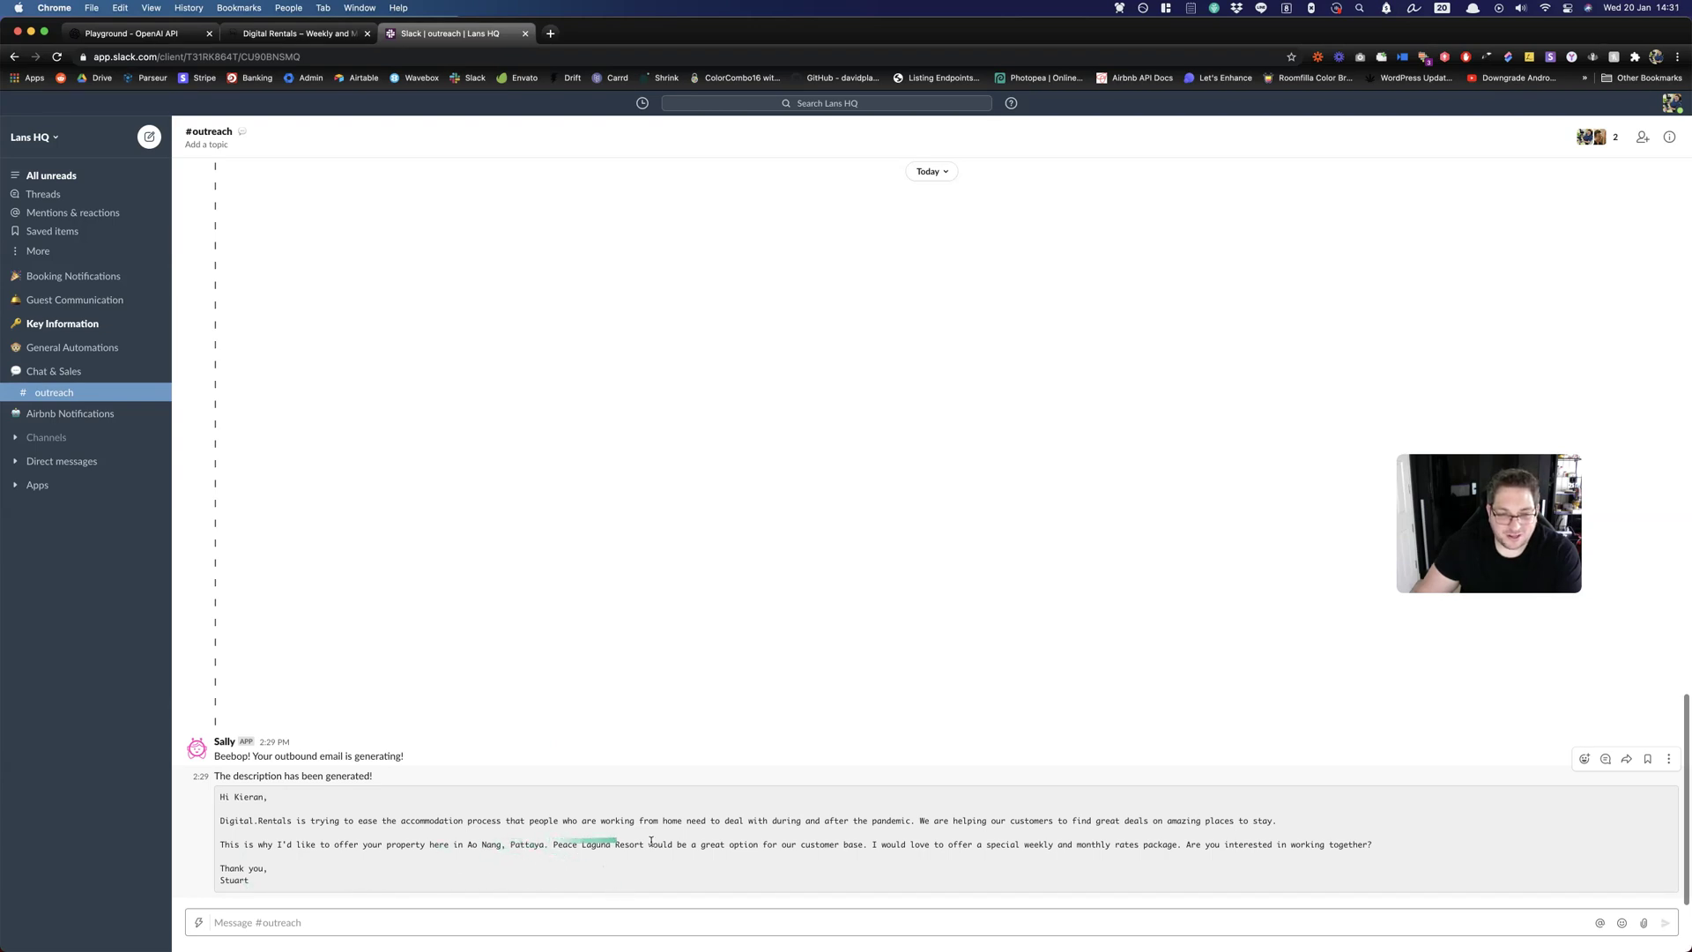
pyautogui.moveTo(690, 818); pyautogui.dragTo(795, 759)
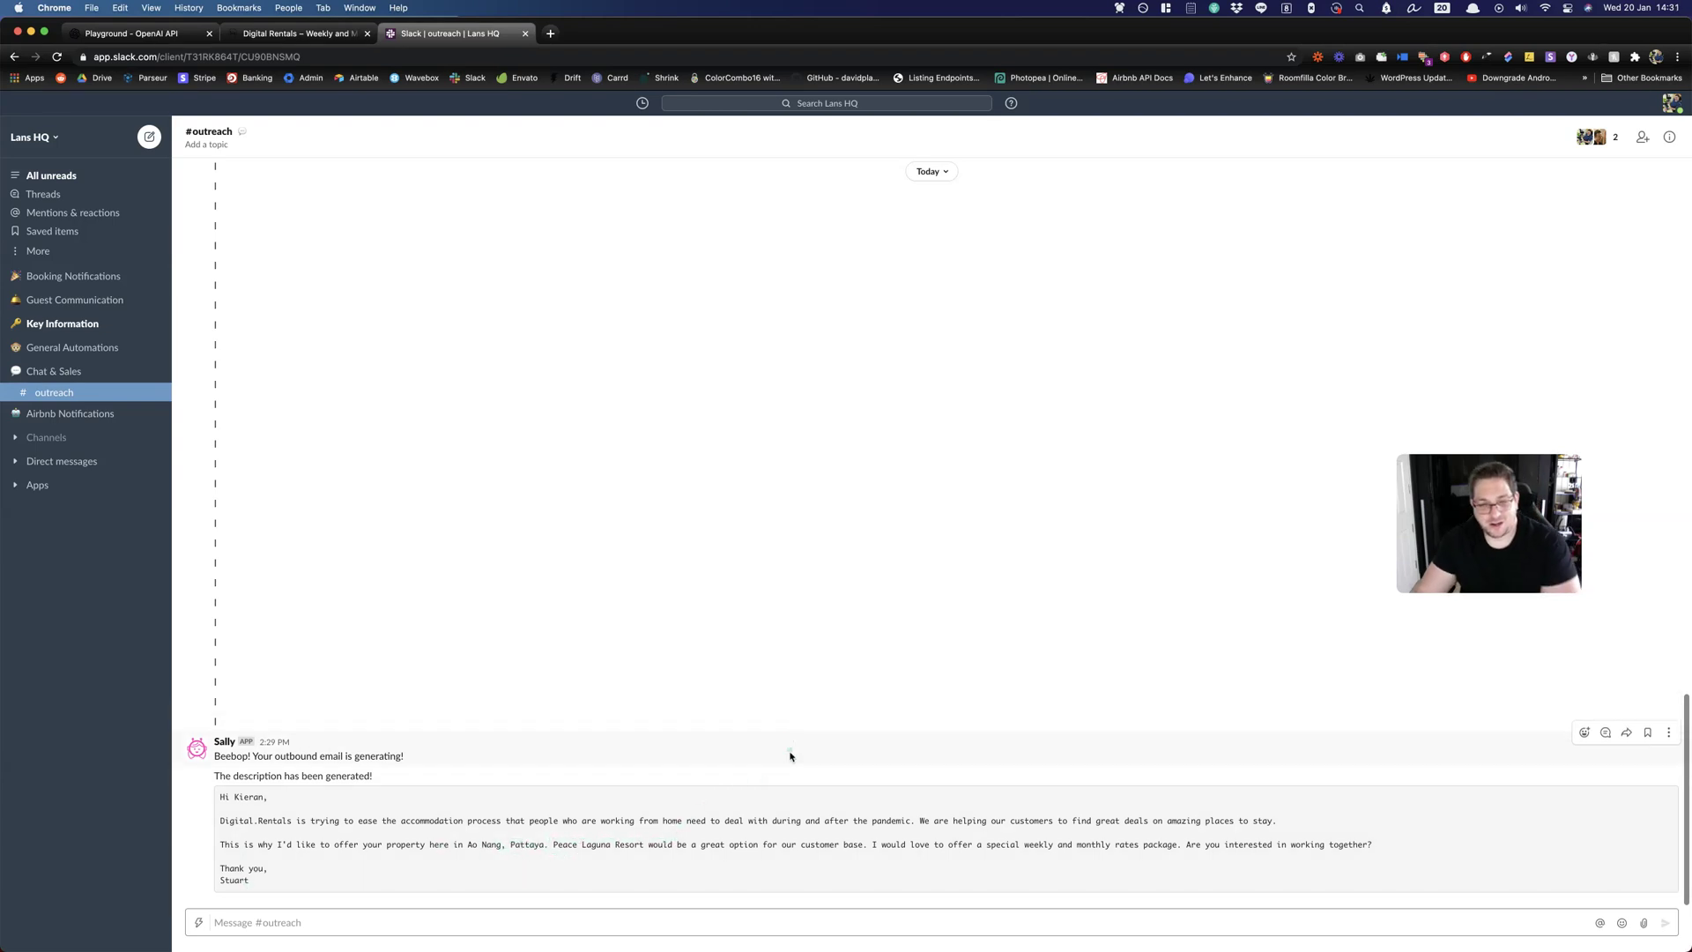
pyautogui.moveTo(555, 727); pyautogui.dragTo(531, 738)
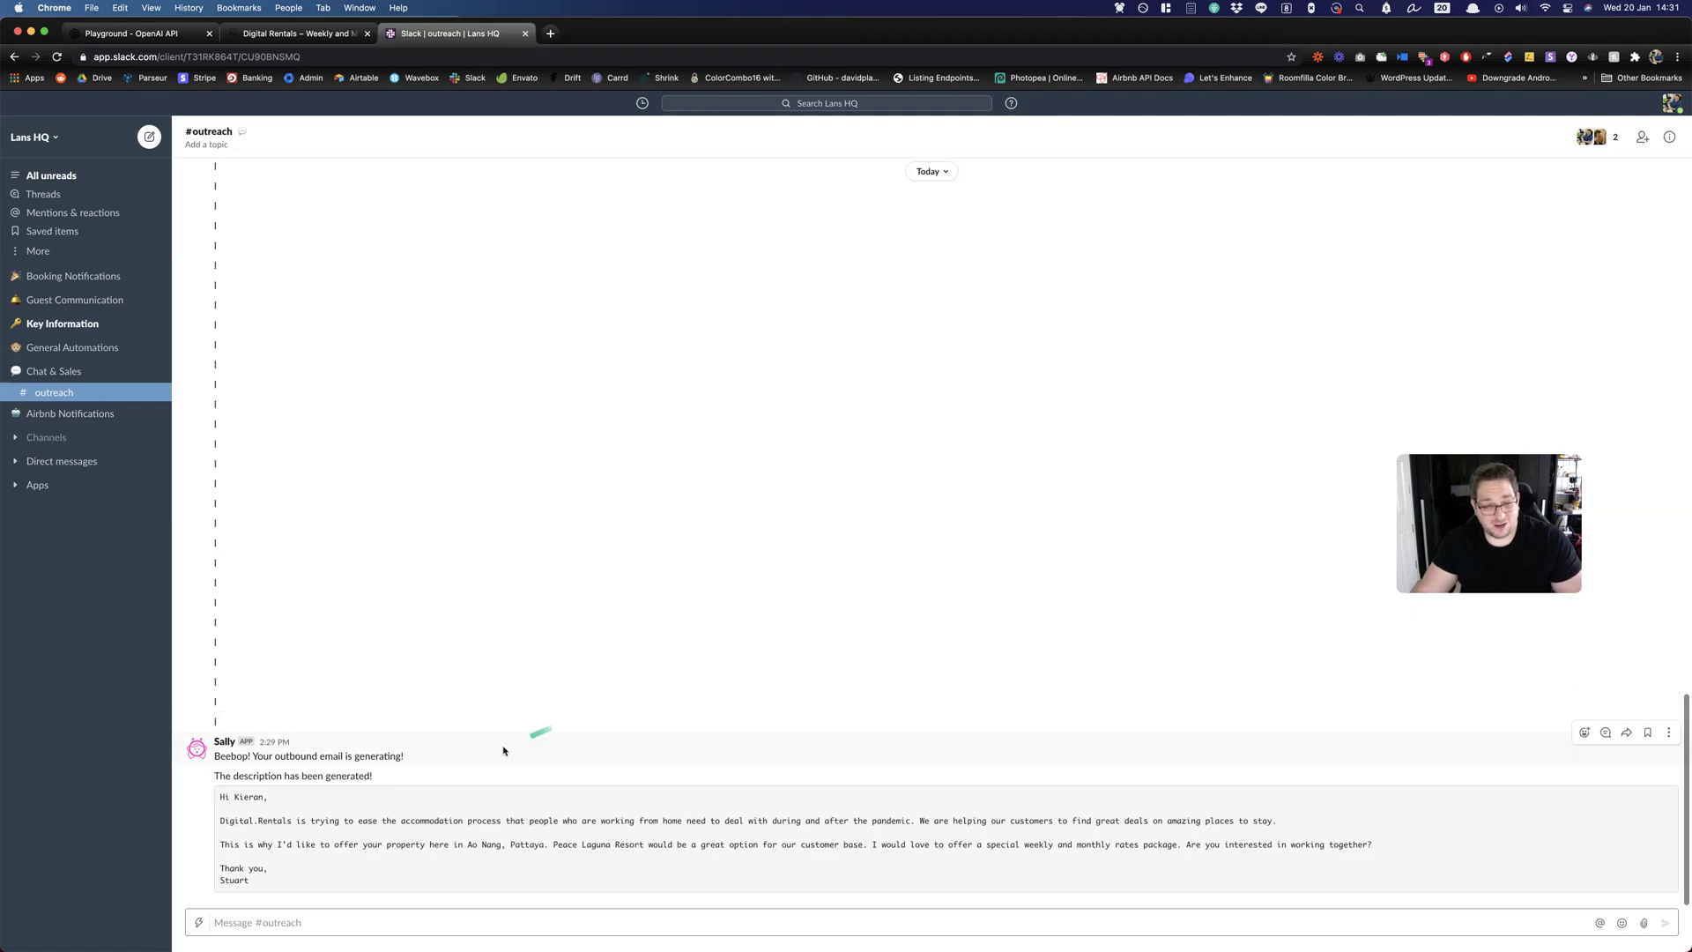
pyautogui.moveTo(423, 766); pyautogui.dragTo(298, 794)
pyautogui.moveTo(275, 902); pyautogui.dragTo(275, 927)
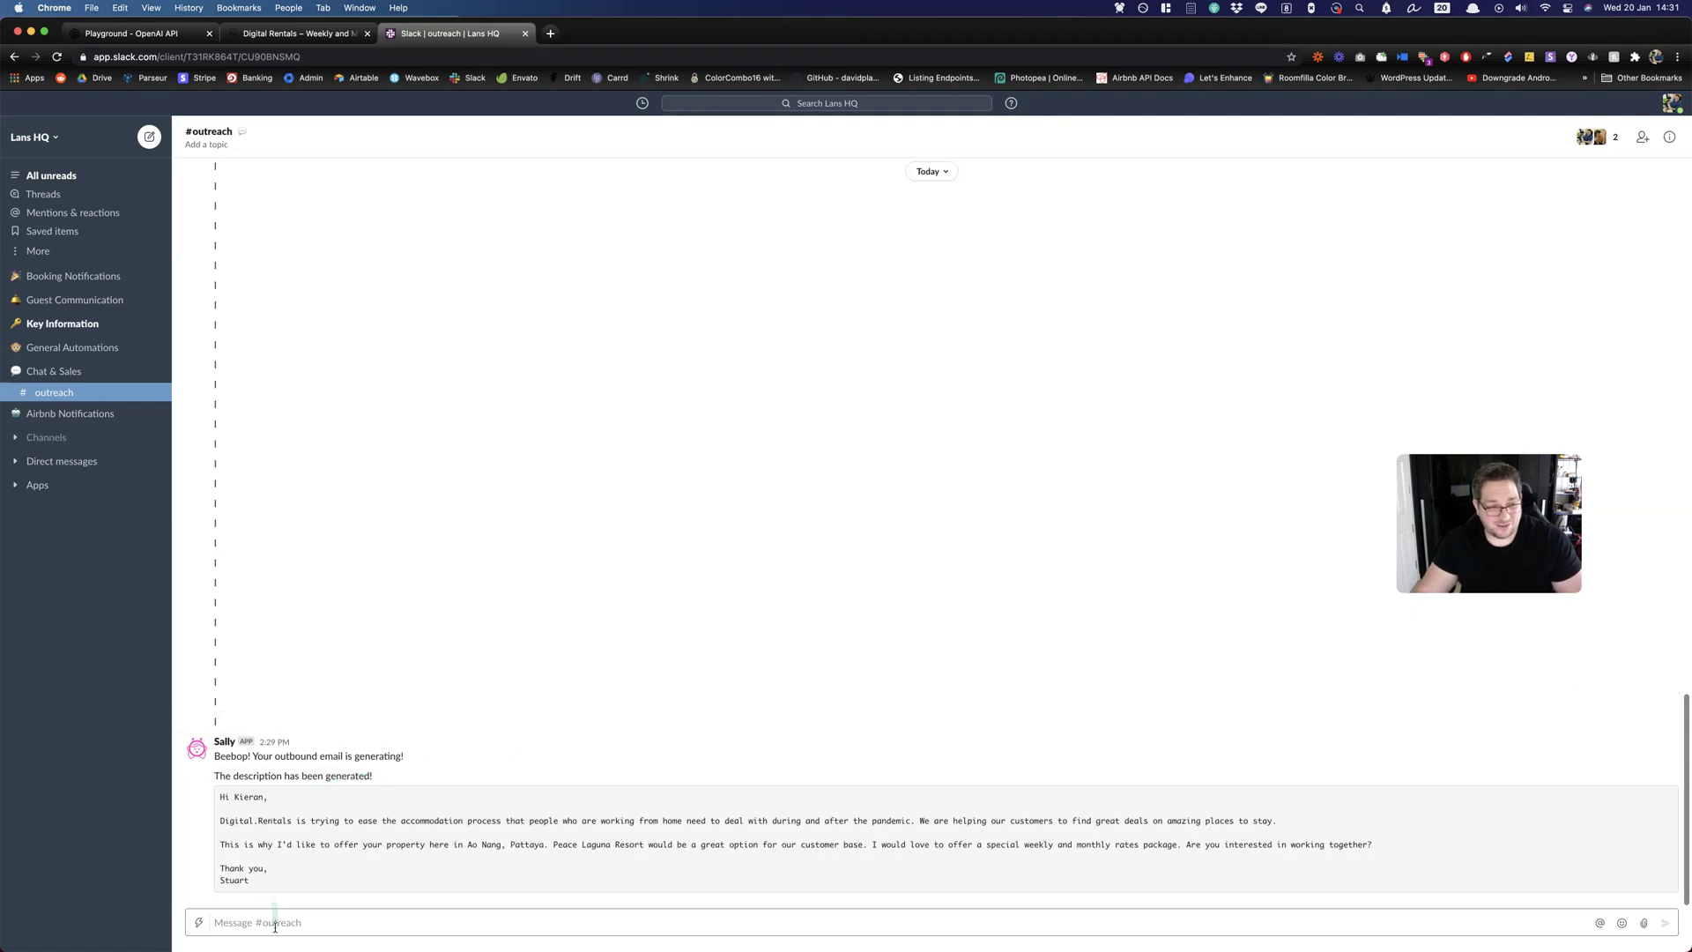
pyautogui.click(196, 923)
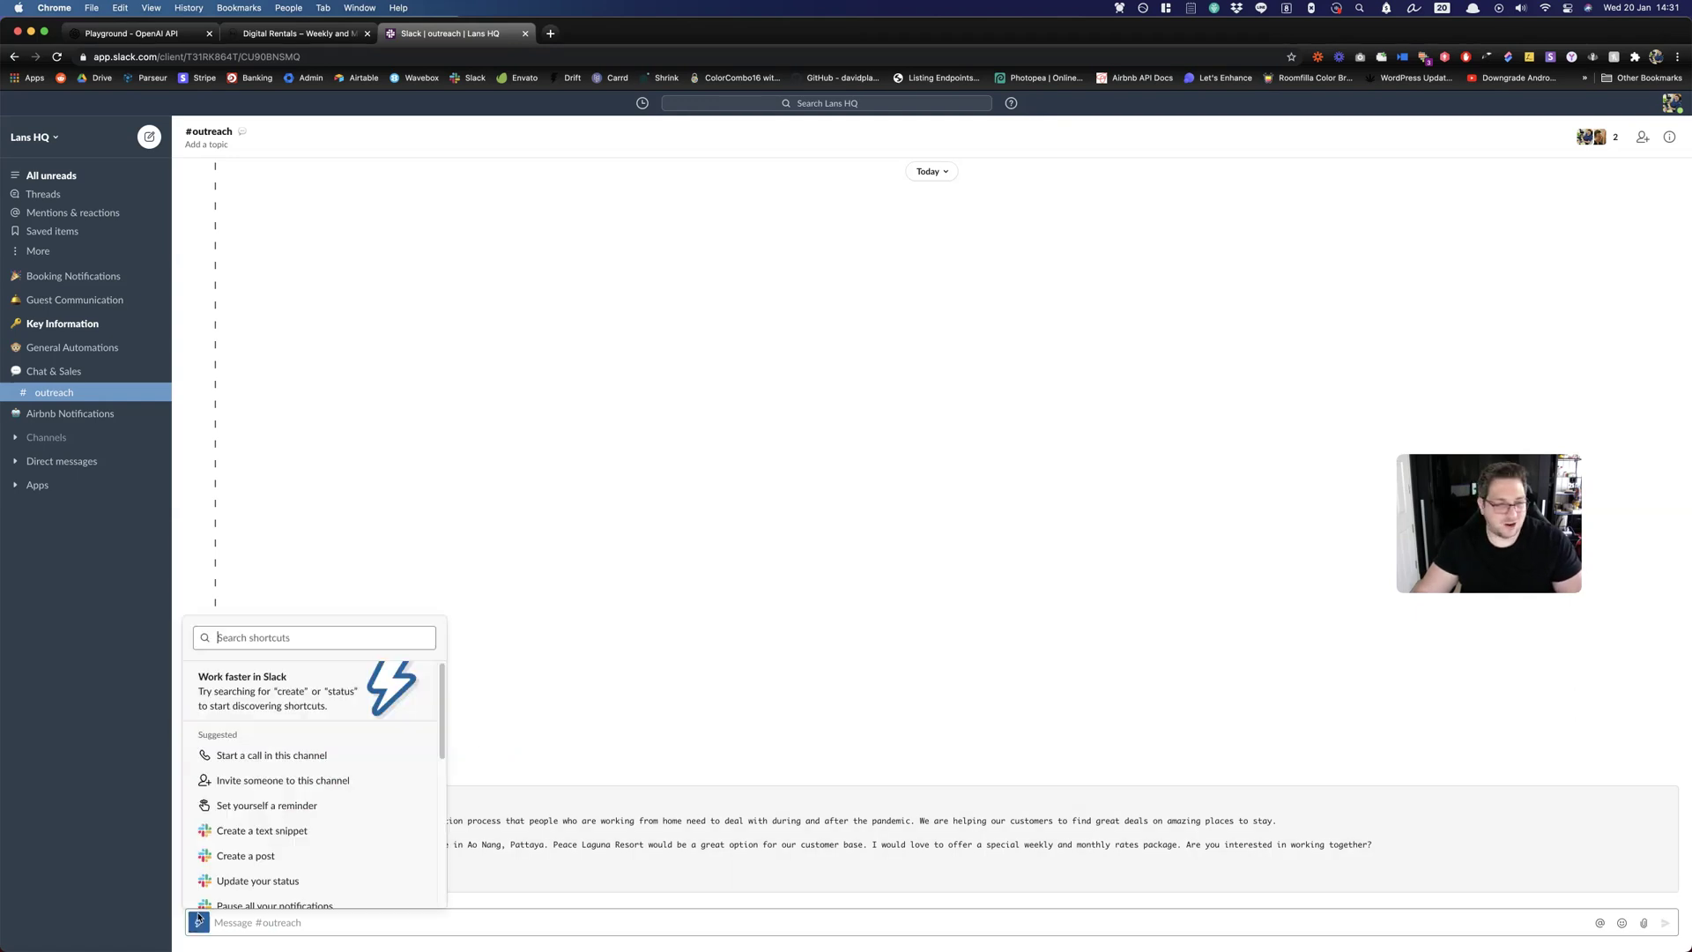
# Launch Sally's Digital Rentals Outbound form and enter hotel name 'Ascott Sathorn'.
pyautogui.scroll(-5, 256, 837)
pyautogui.click(261, 806)
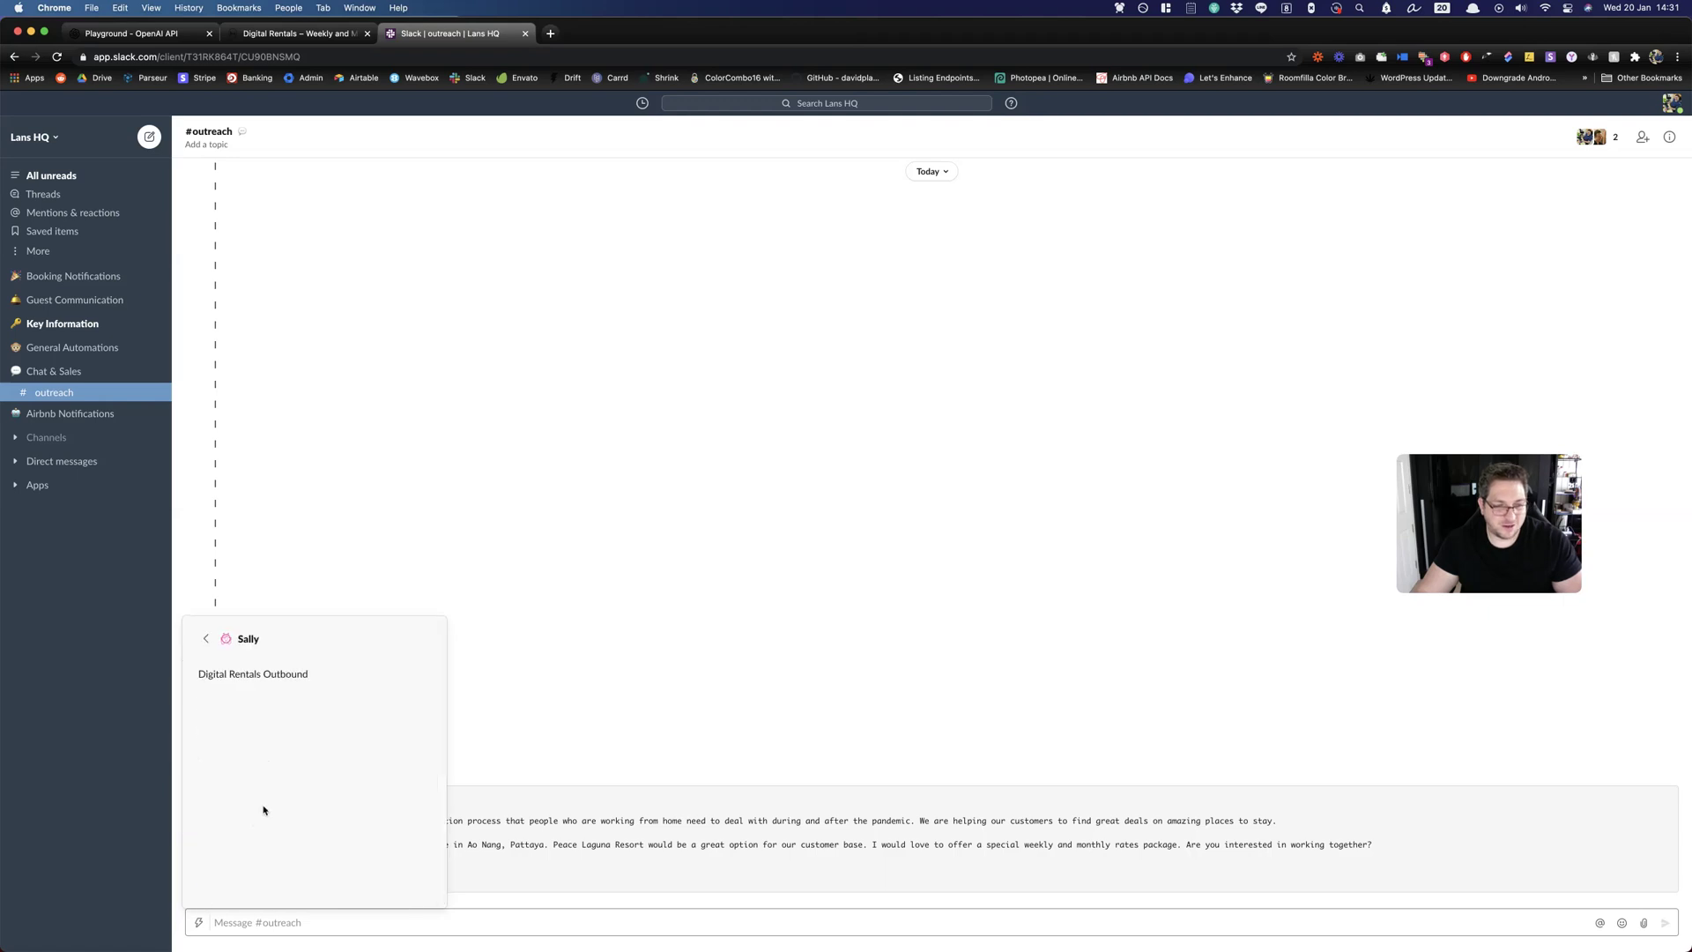
pyautogui.click(358, 674)
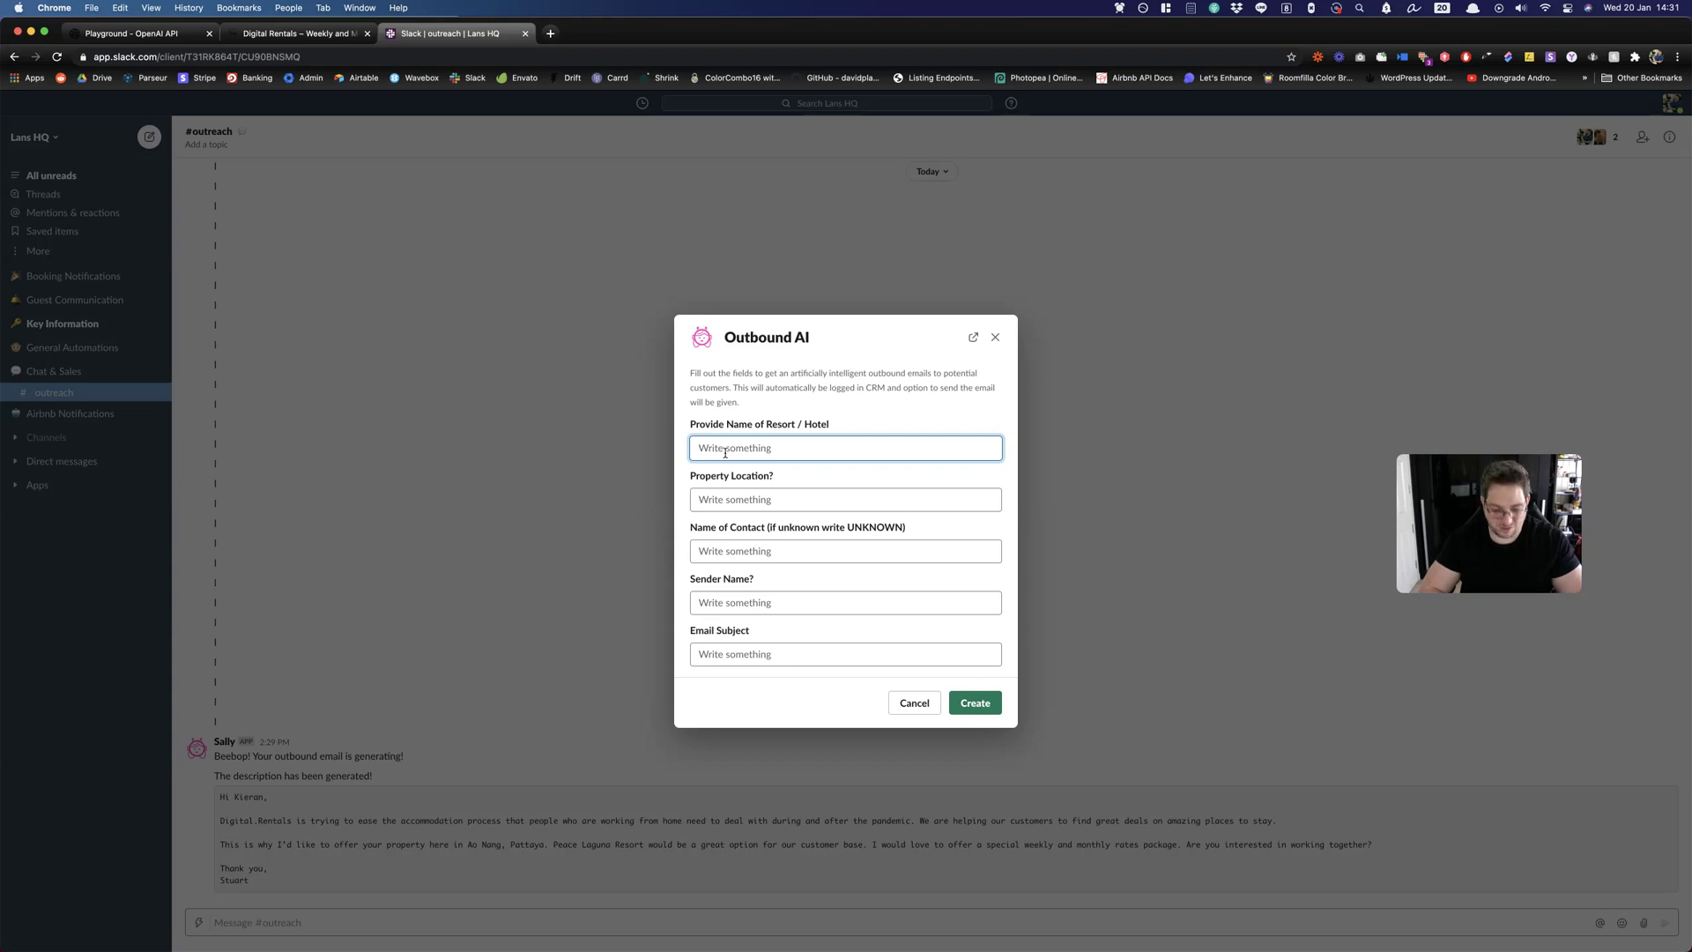
pyautogui.write('Ascott S')
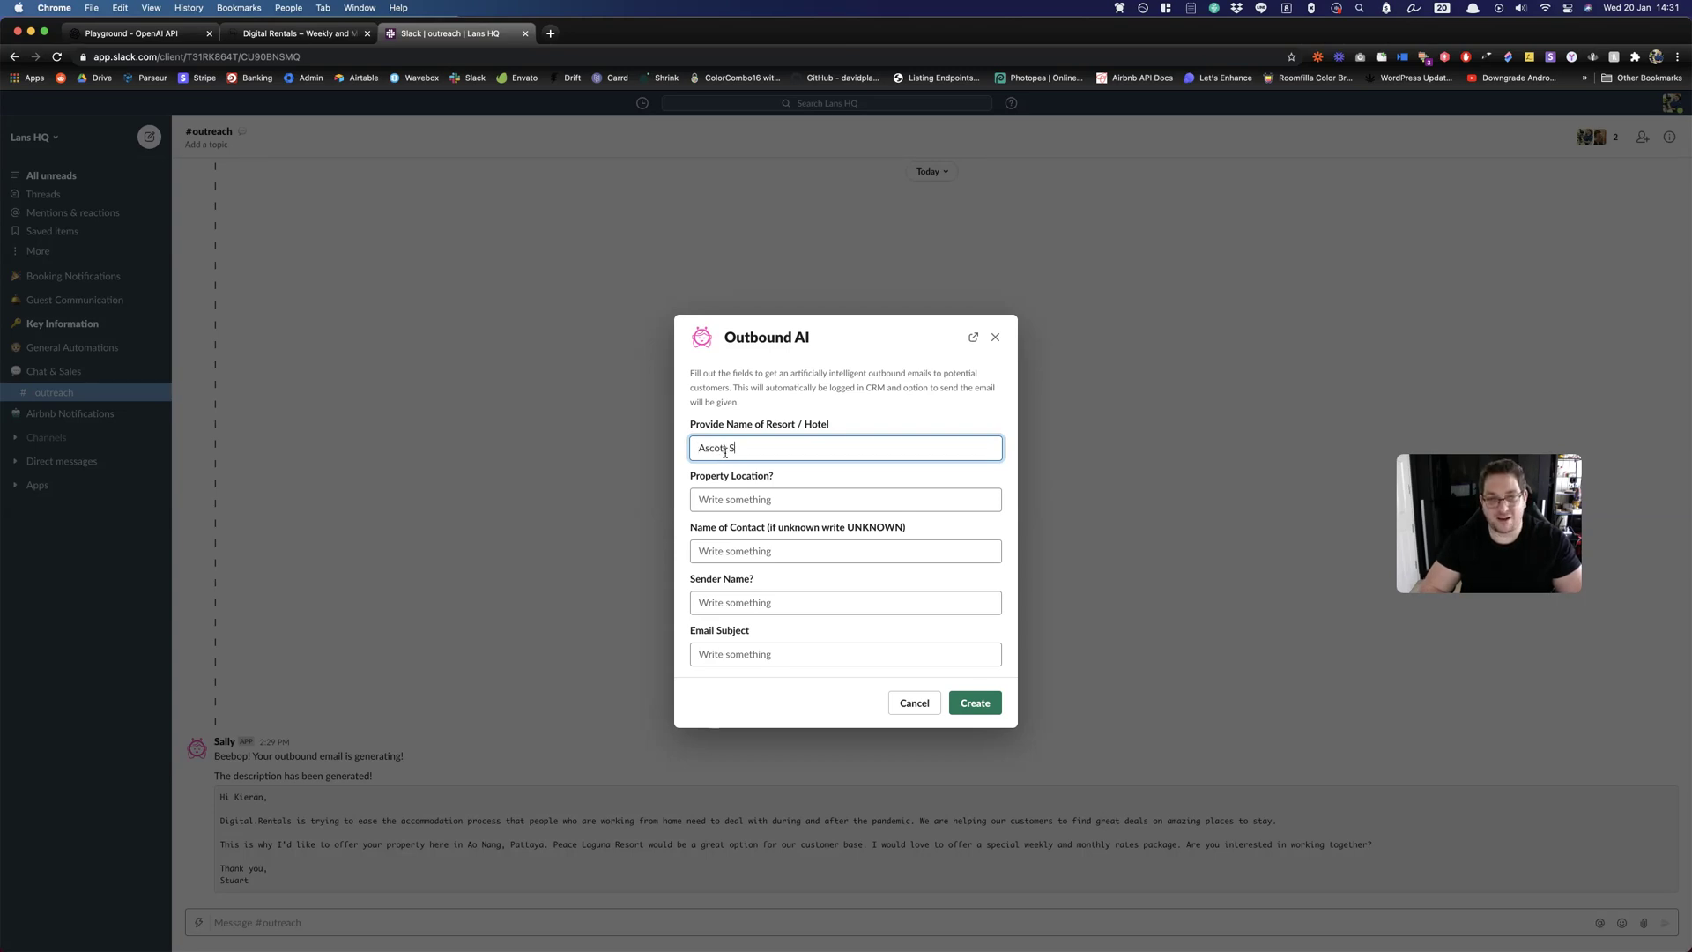
pyautogui.write('athorn')
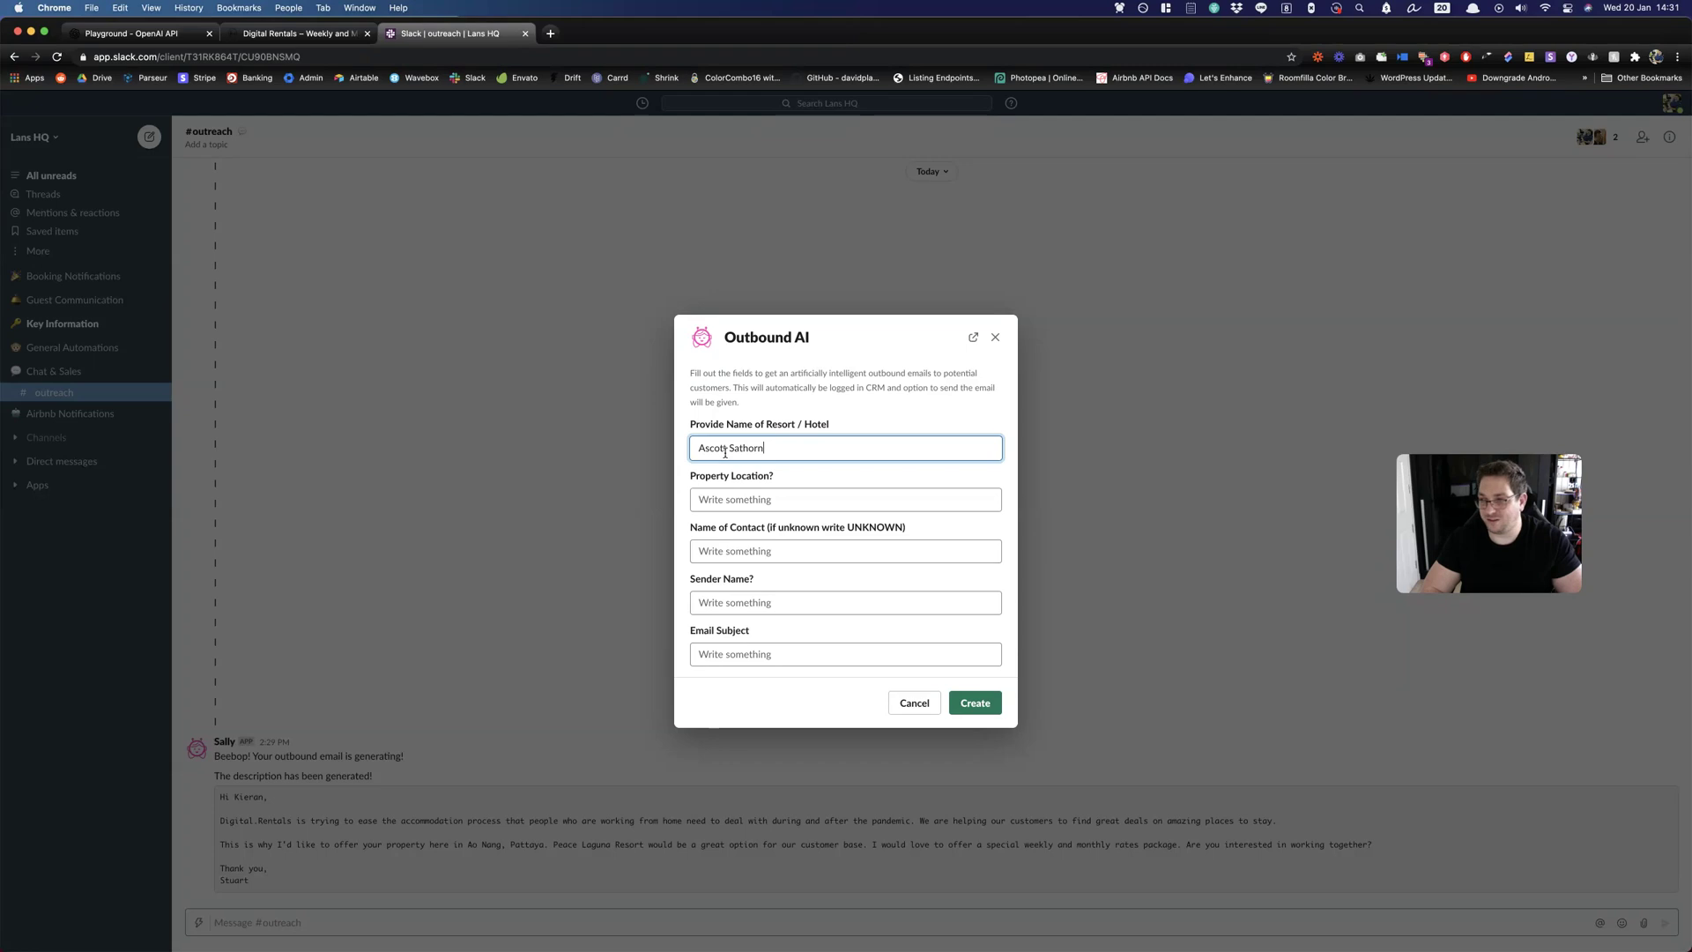
# Fill in location Sathorn, contact 'UNKONOWN', the sender's name and subject 'Special Long Term Rates for Ascott Sathorn'.
pyautogui.press('Tab')
pyautogui.write('Sathorn')
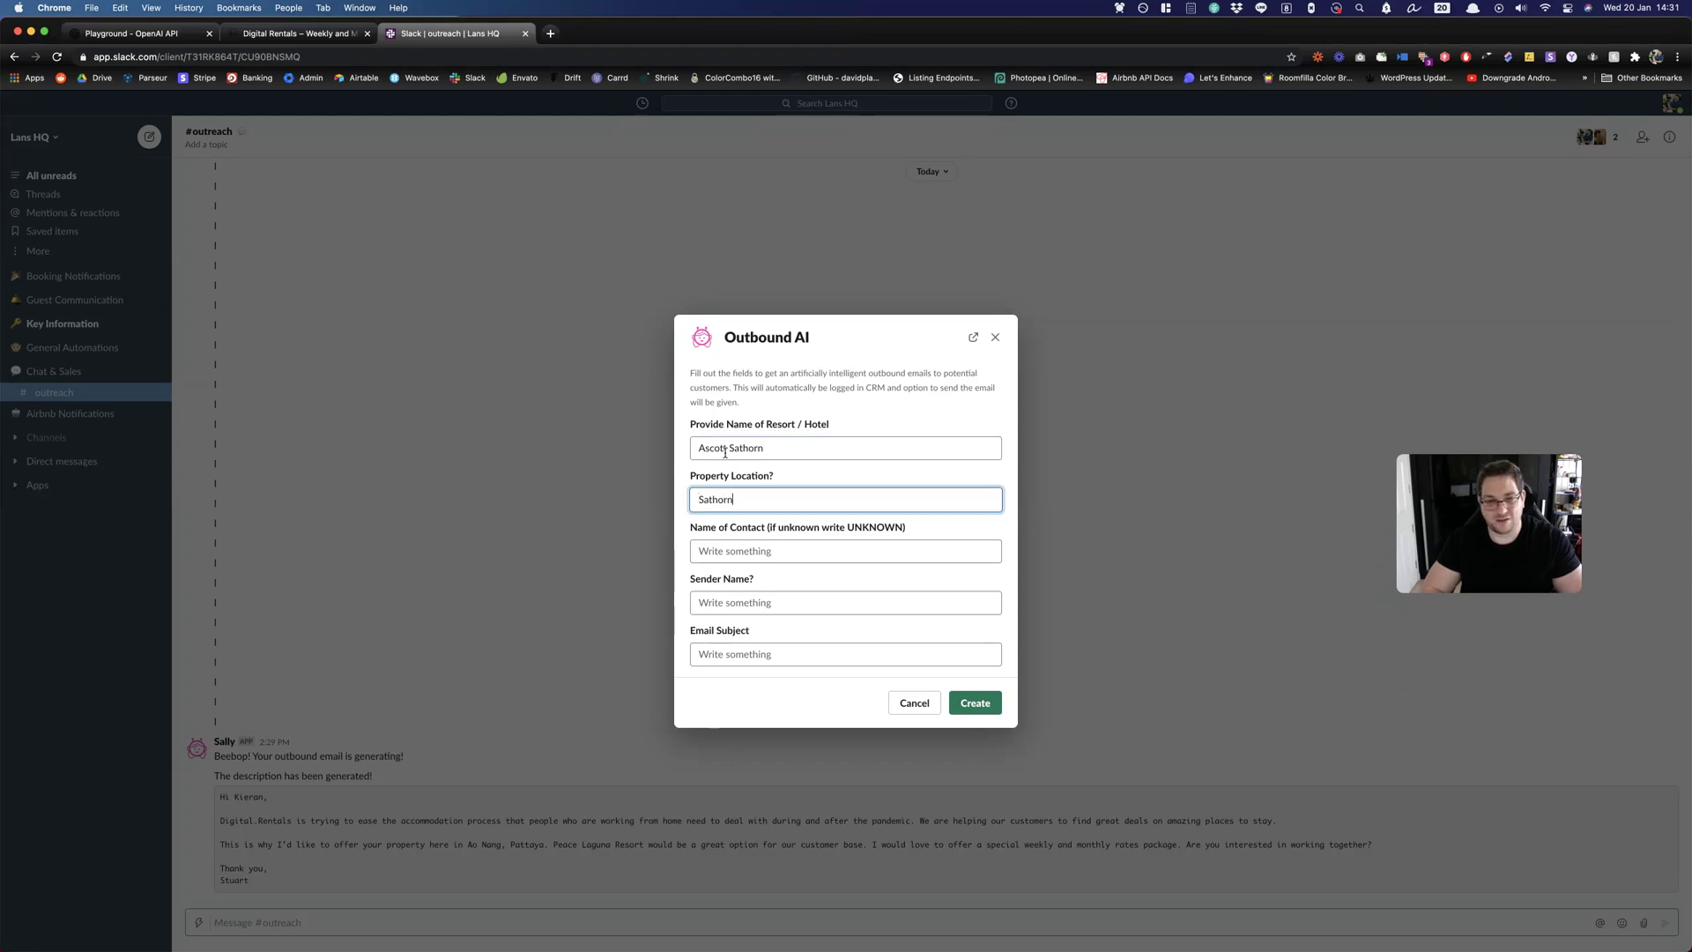
pyautogui.press('Tab')
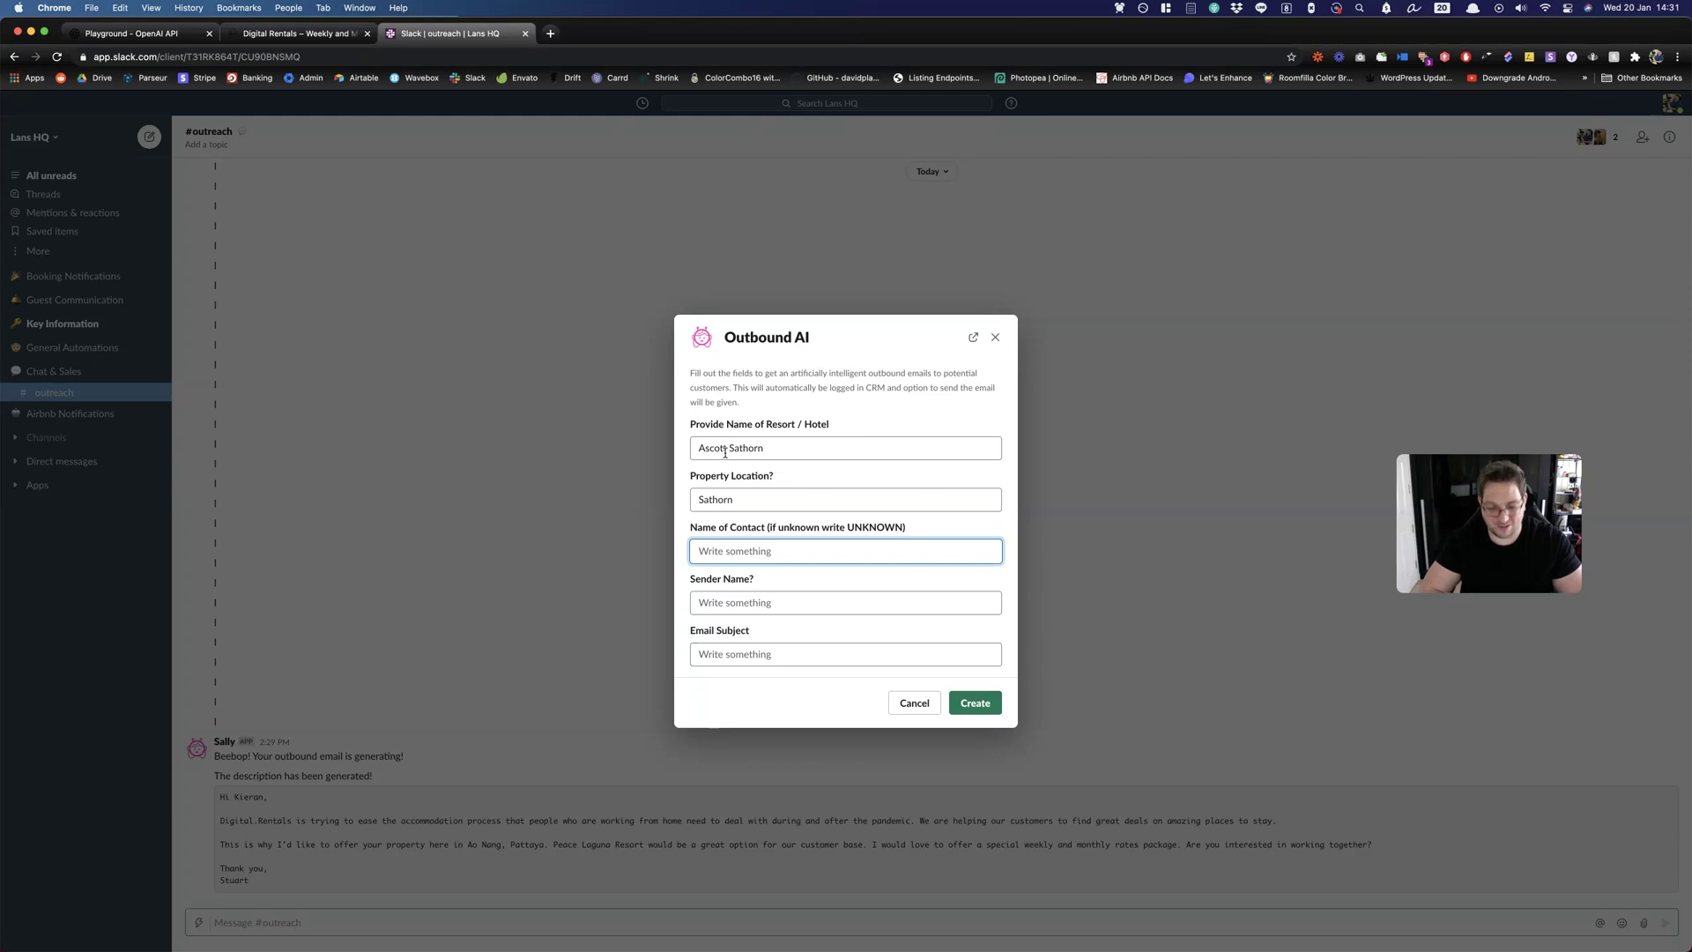
pyautogui.write('UNK')
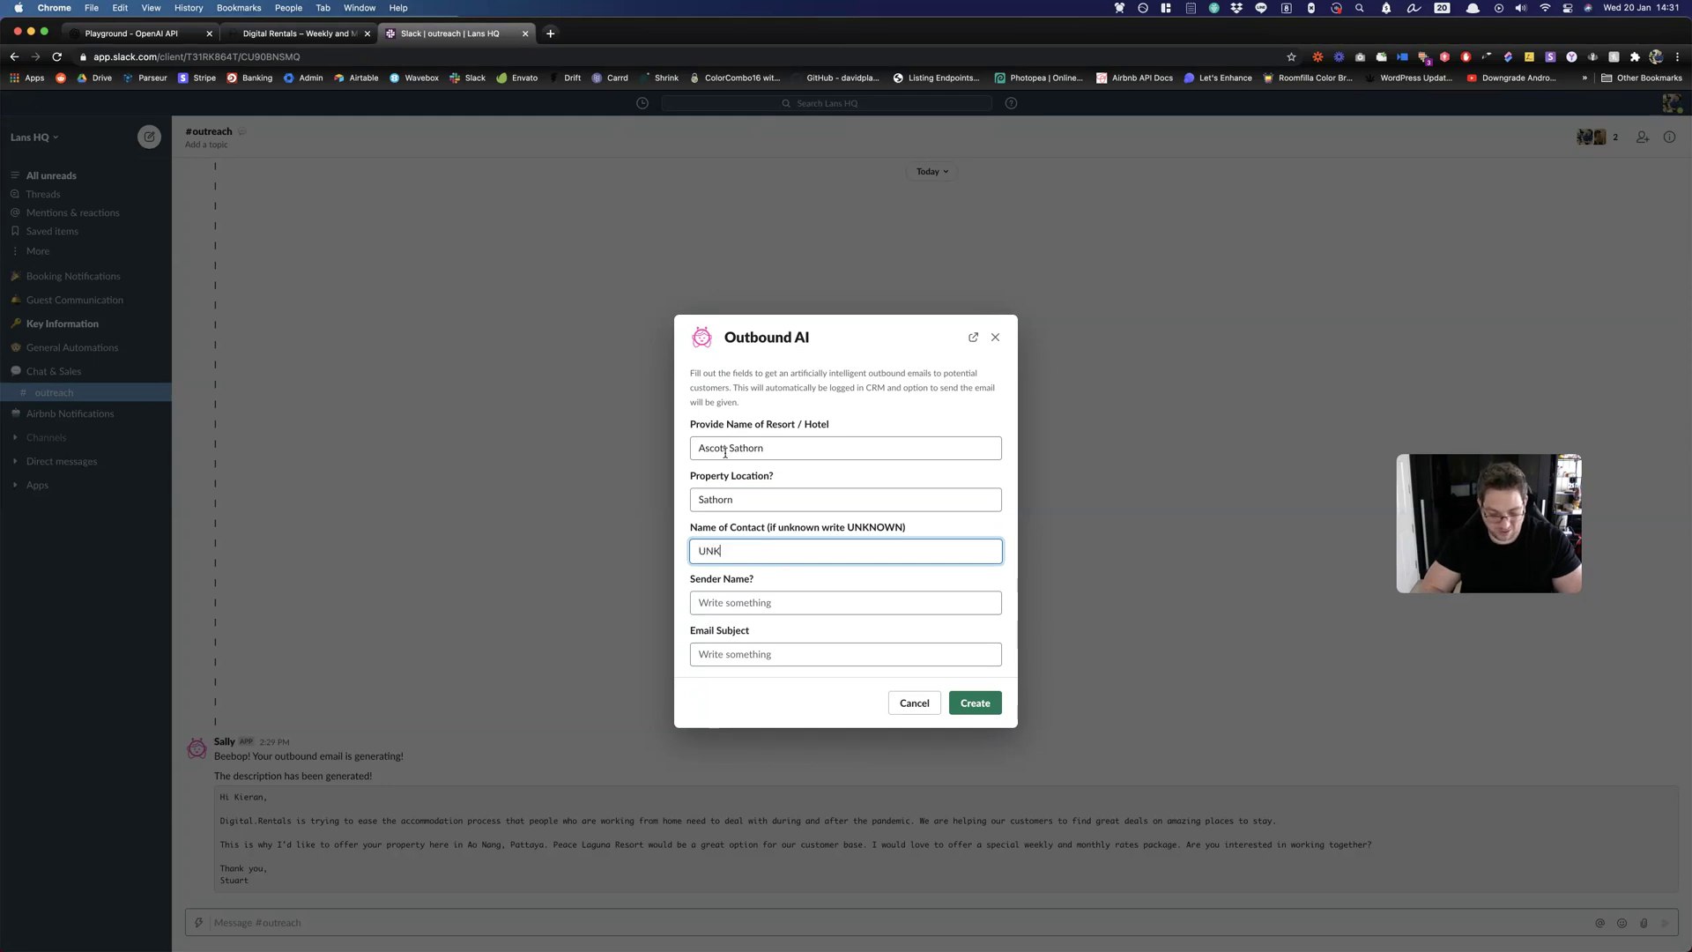
pyautogui.write('ONOWN')
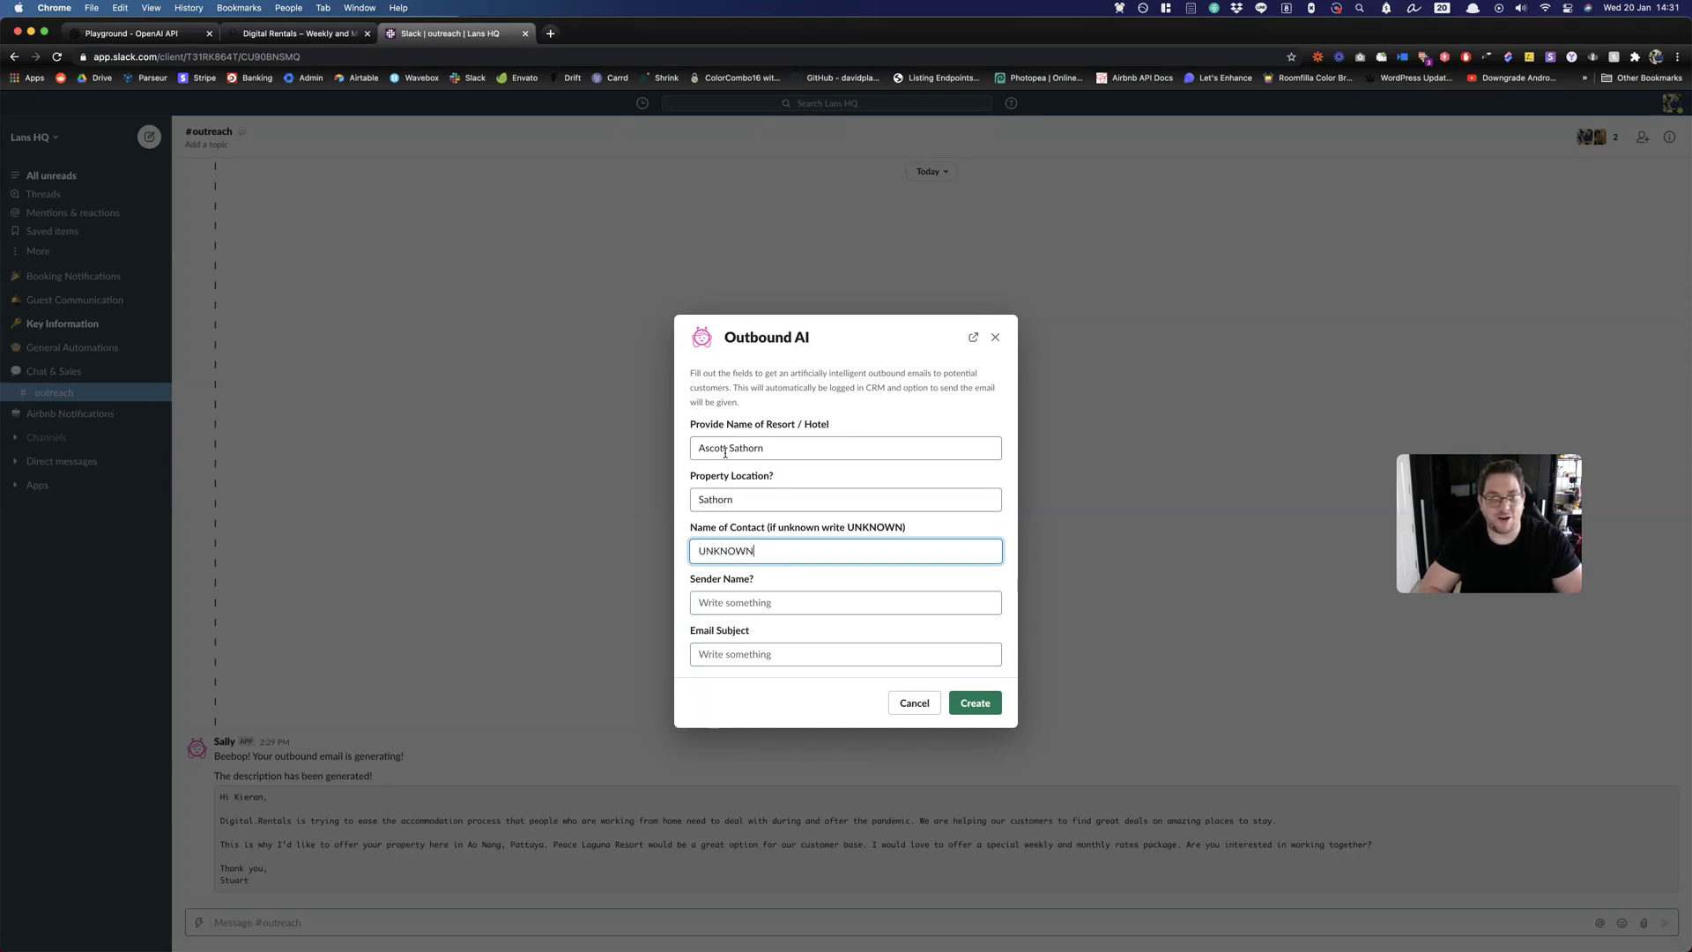
pyautogui.press('Tab')
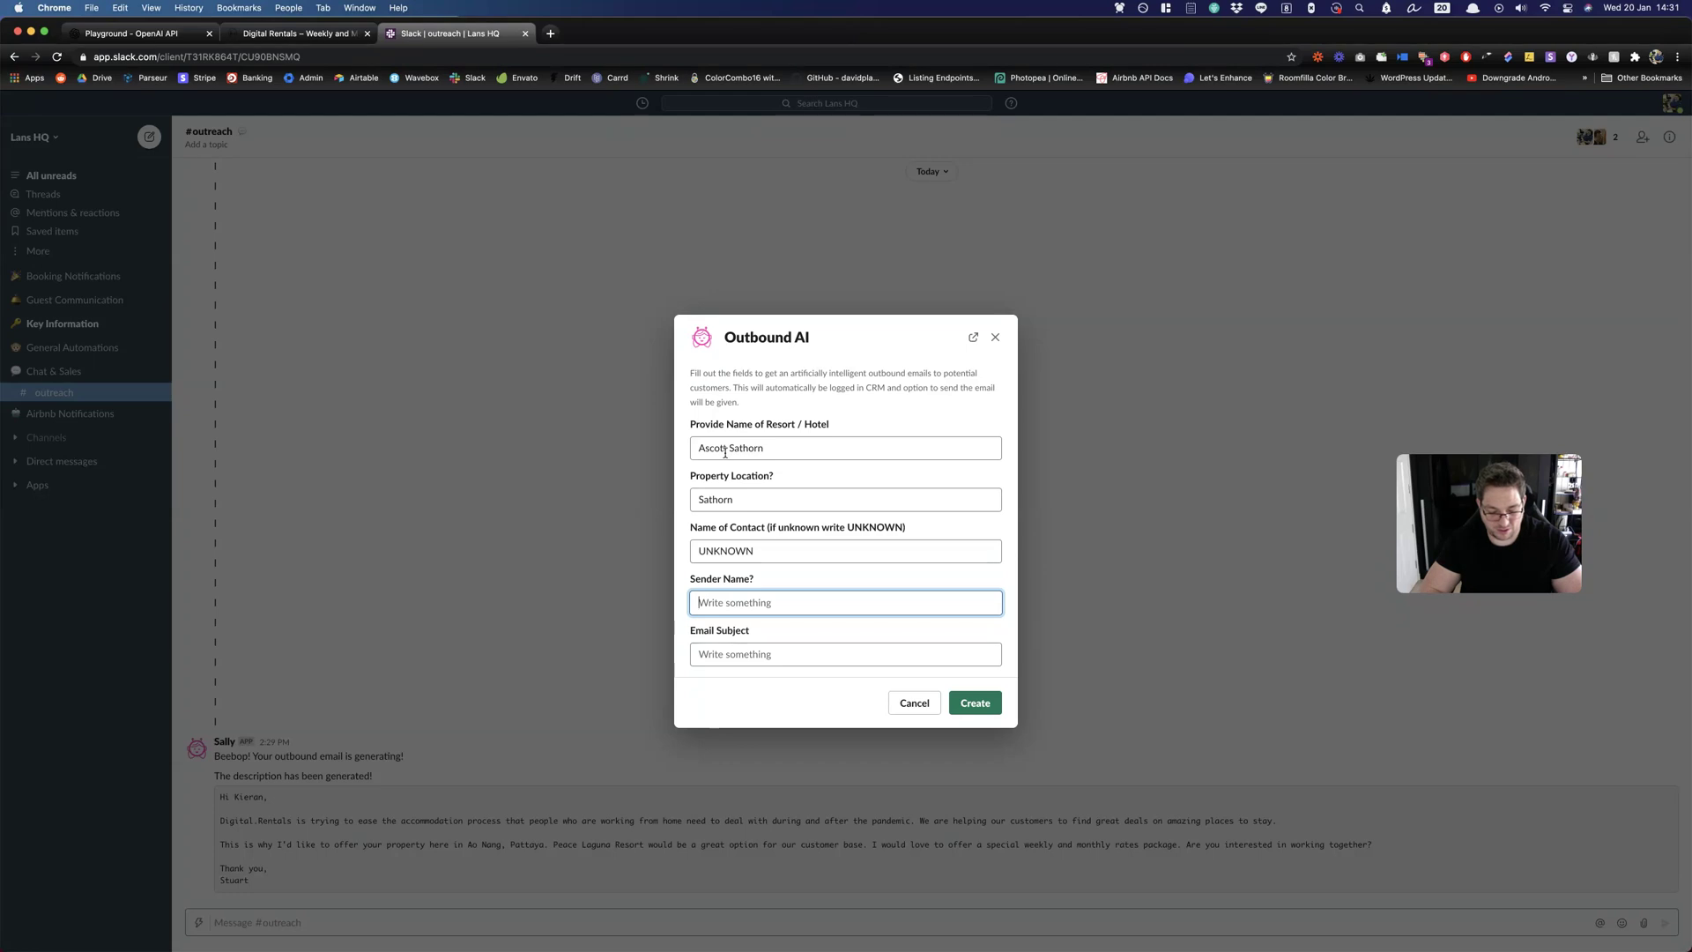
pyautogui.write('Alex')
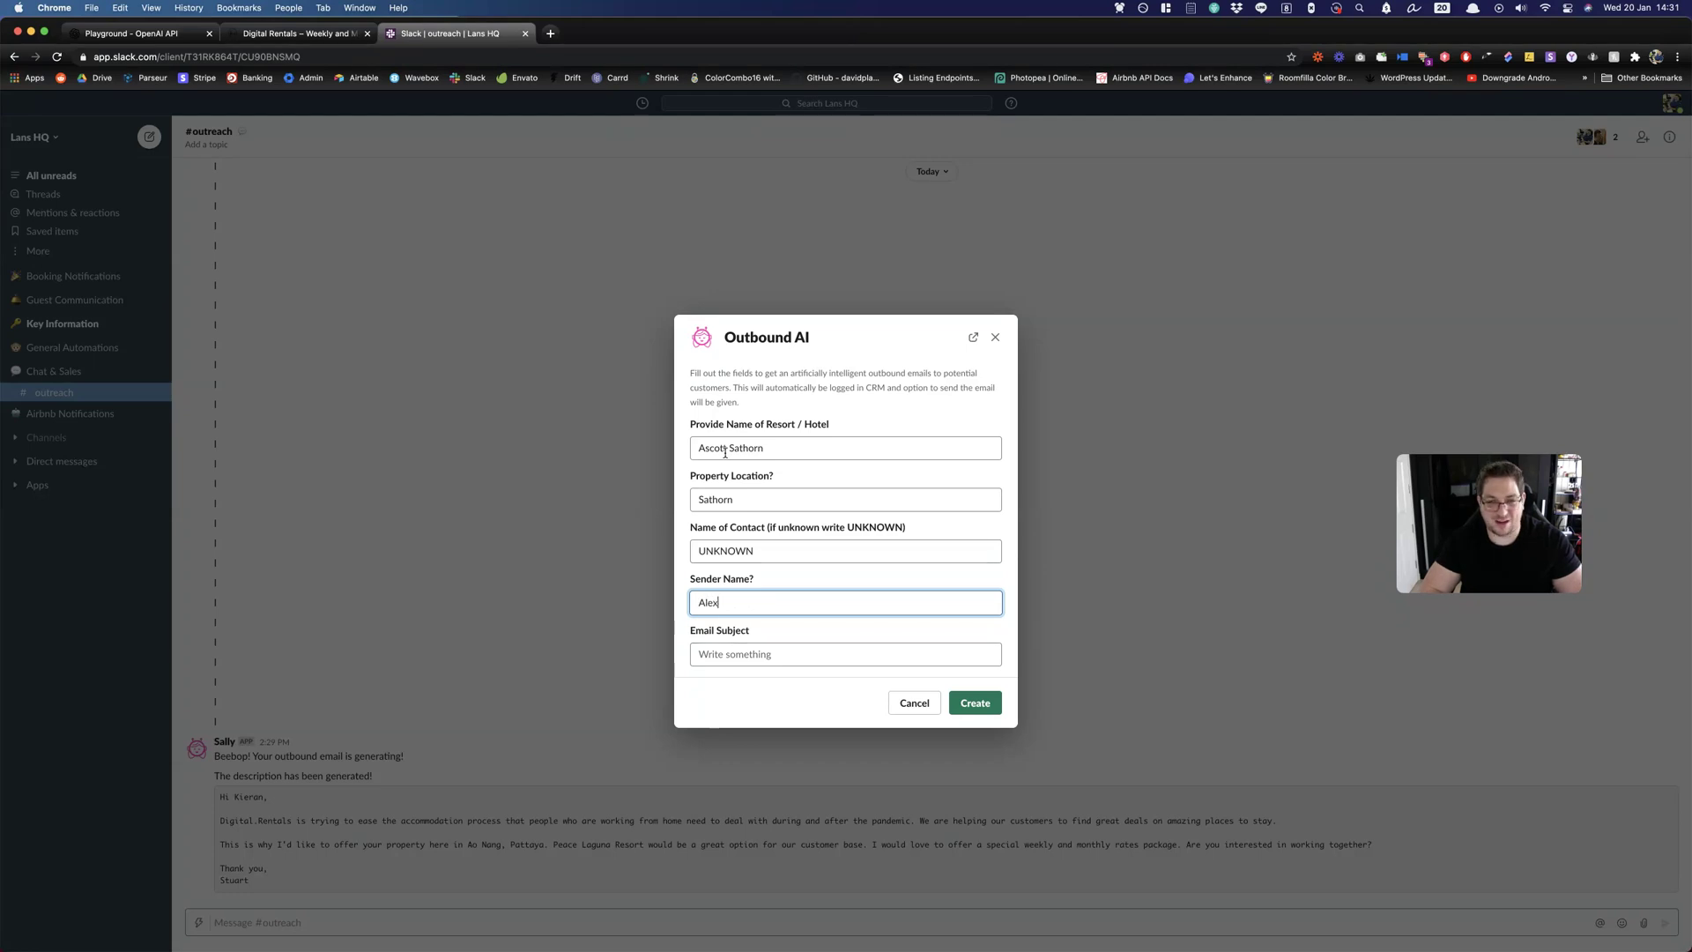
pyautogui.press('Tab')
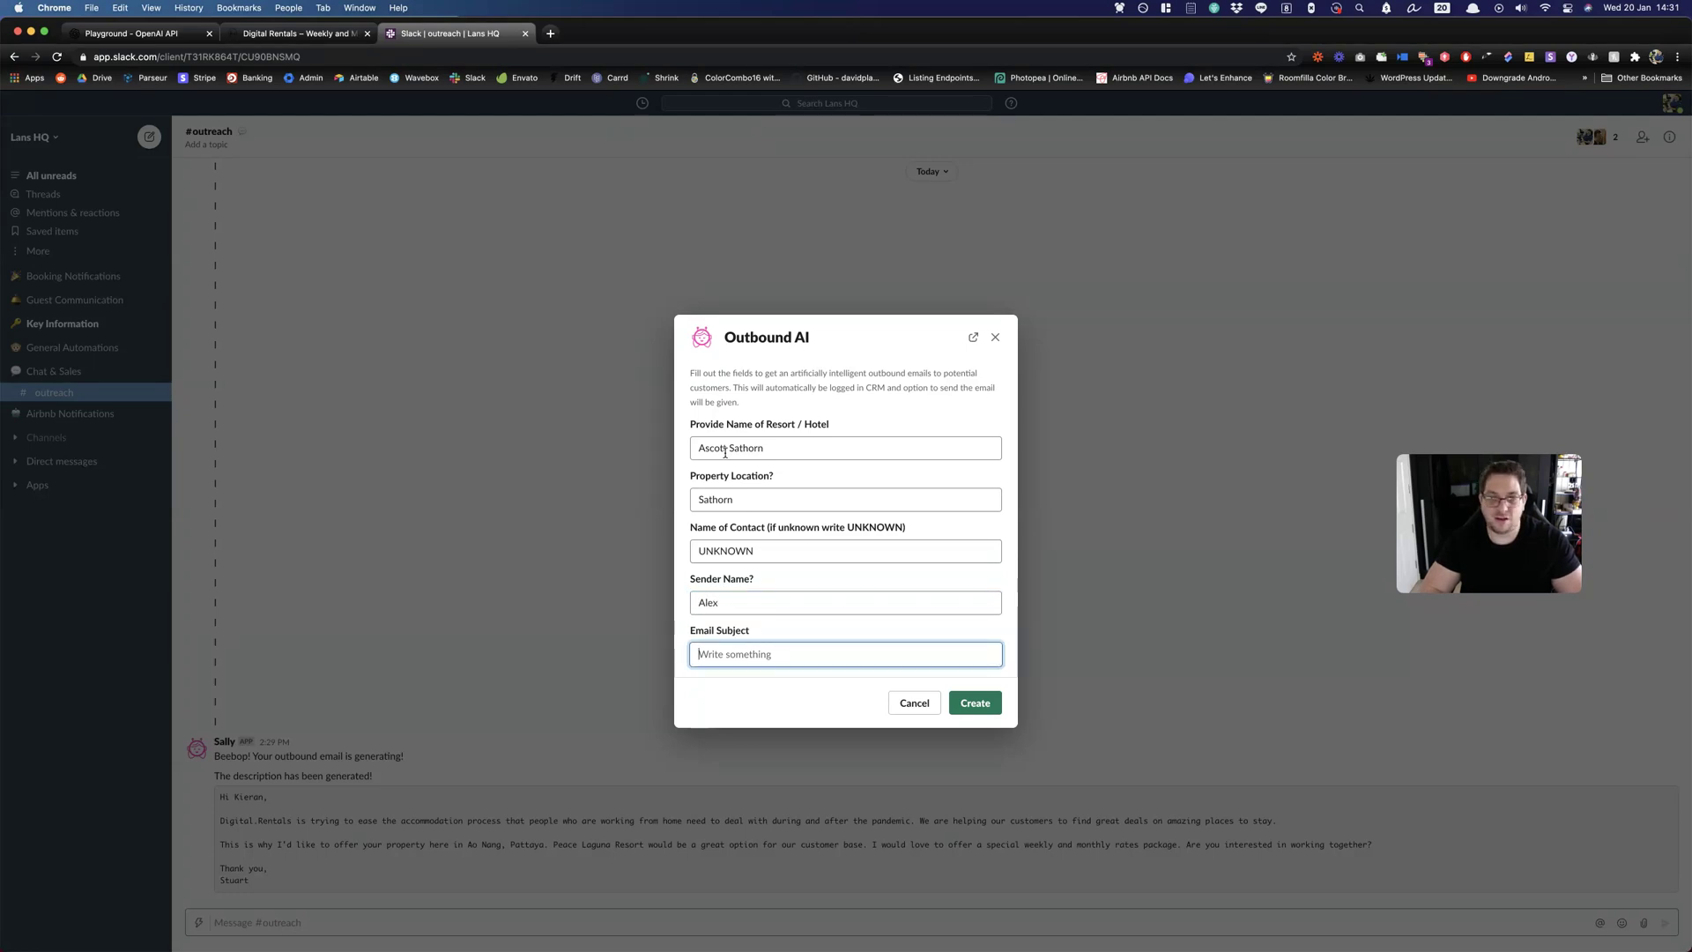
pyautogui.write('Special Lo')
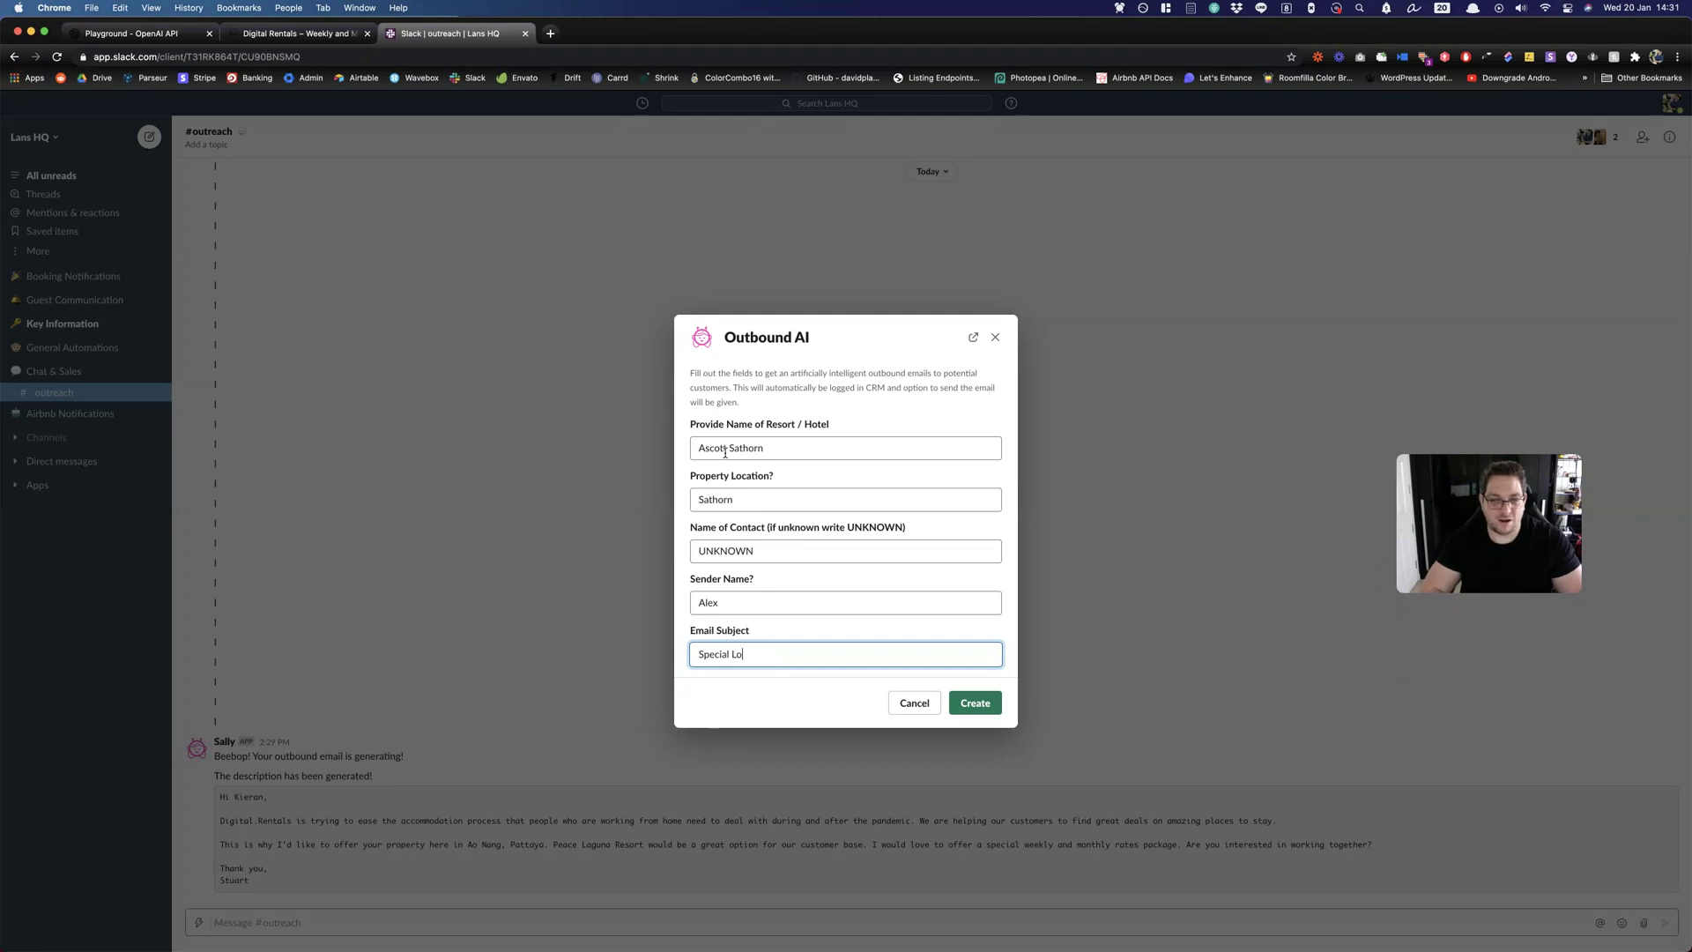
pyautogui.write('ng Term Rates for Ascott Sathor')
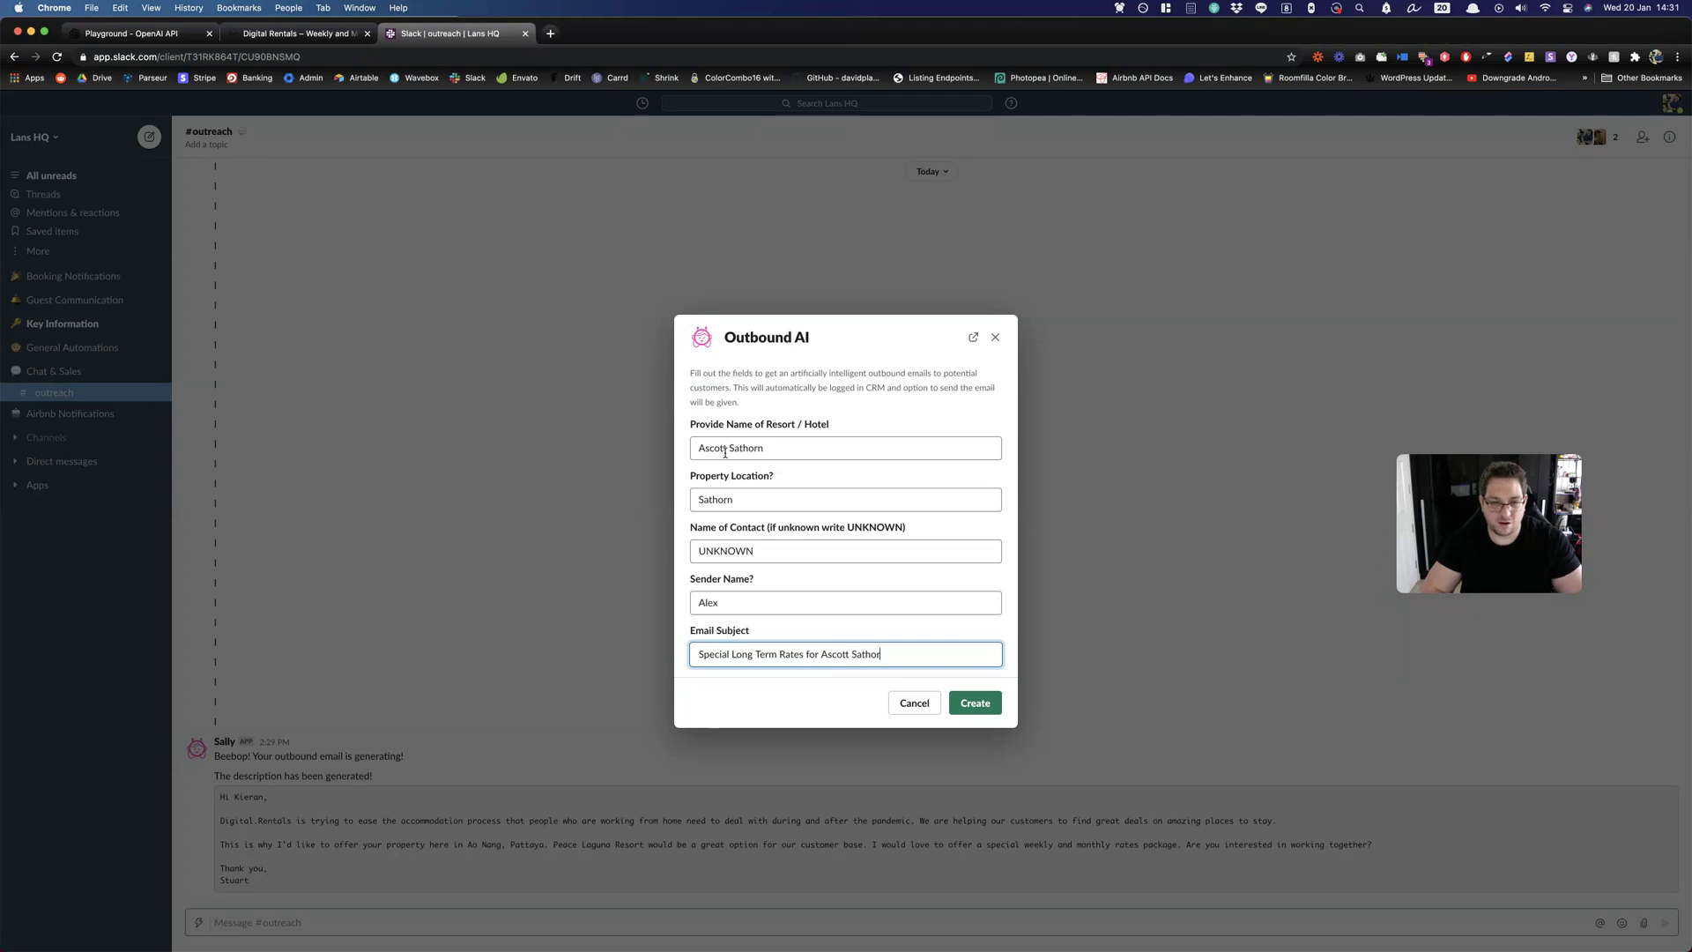
pyautogui.write('n')
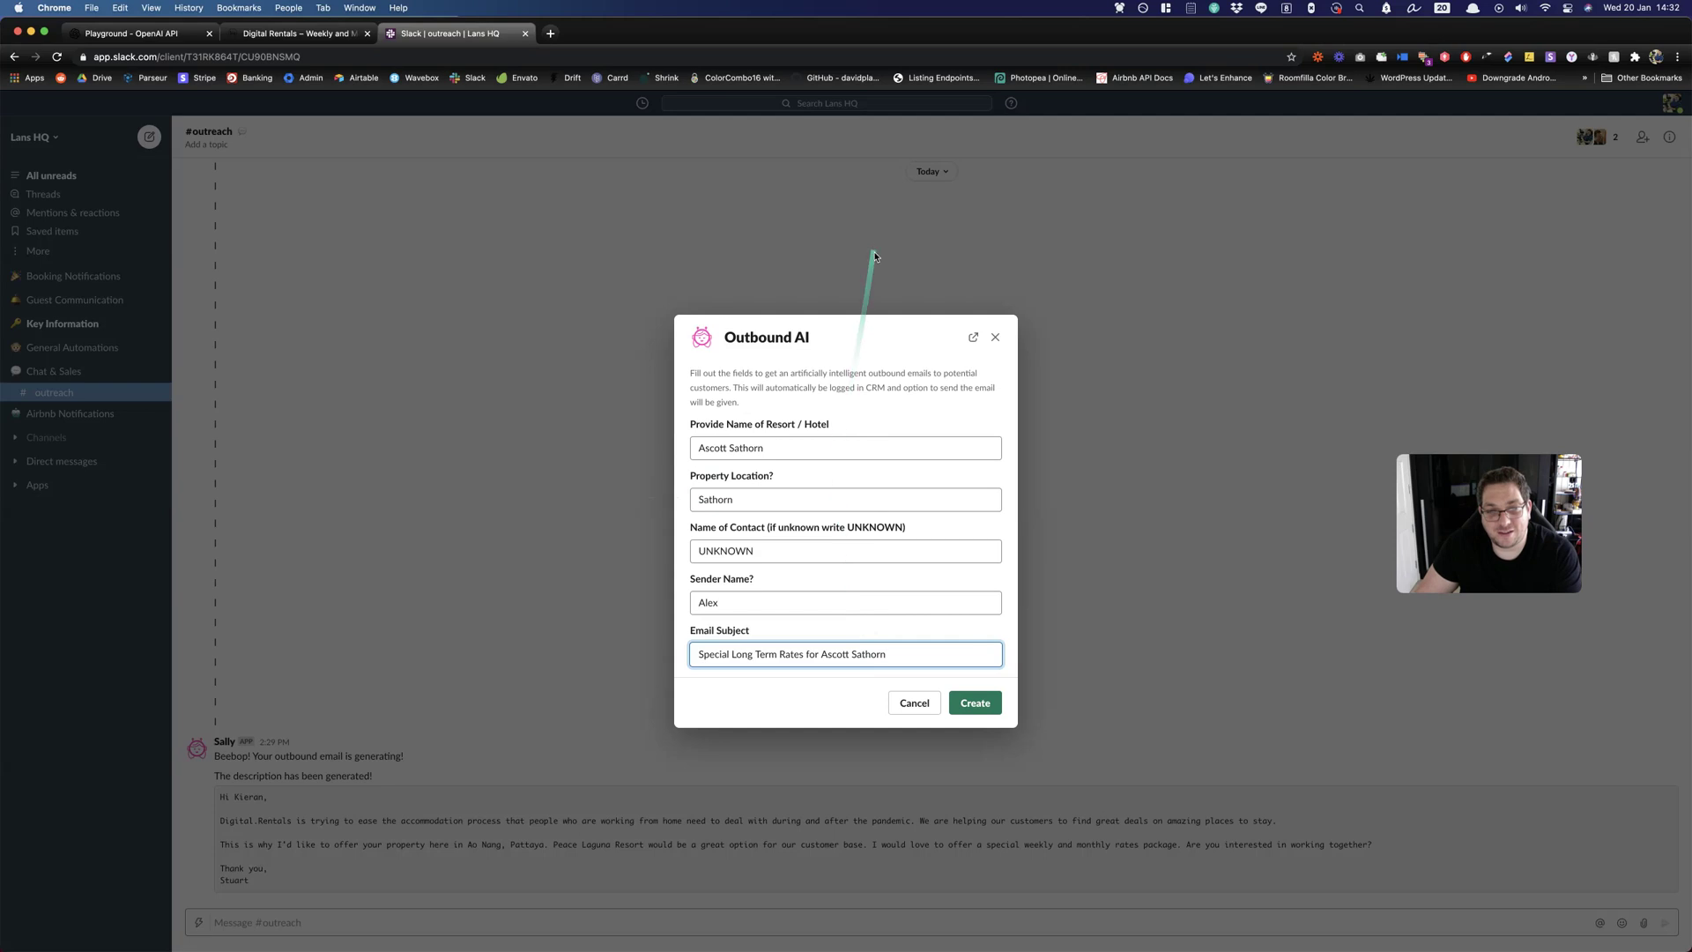
# Submit the Ascott Sathorn form so Sally generates the outbound email.
pyautogui.click(976, 705)
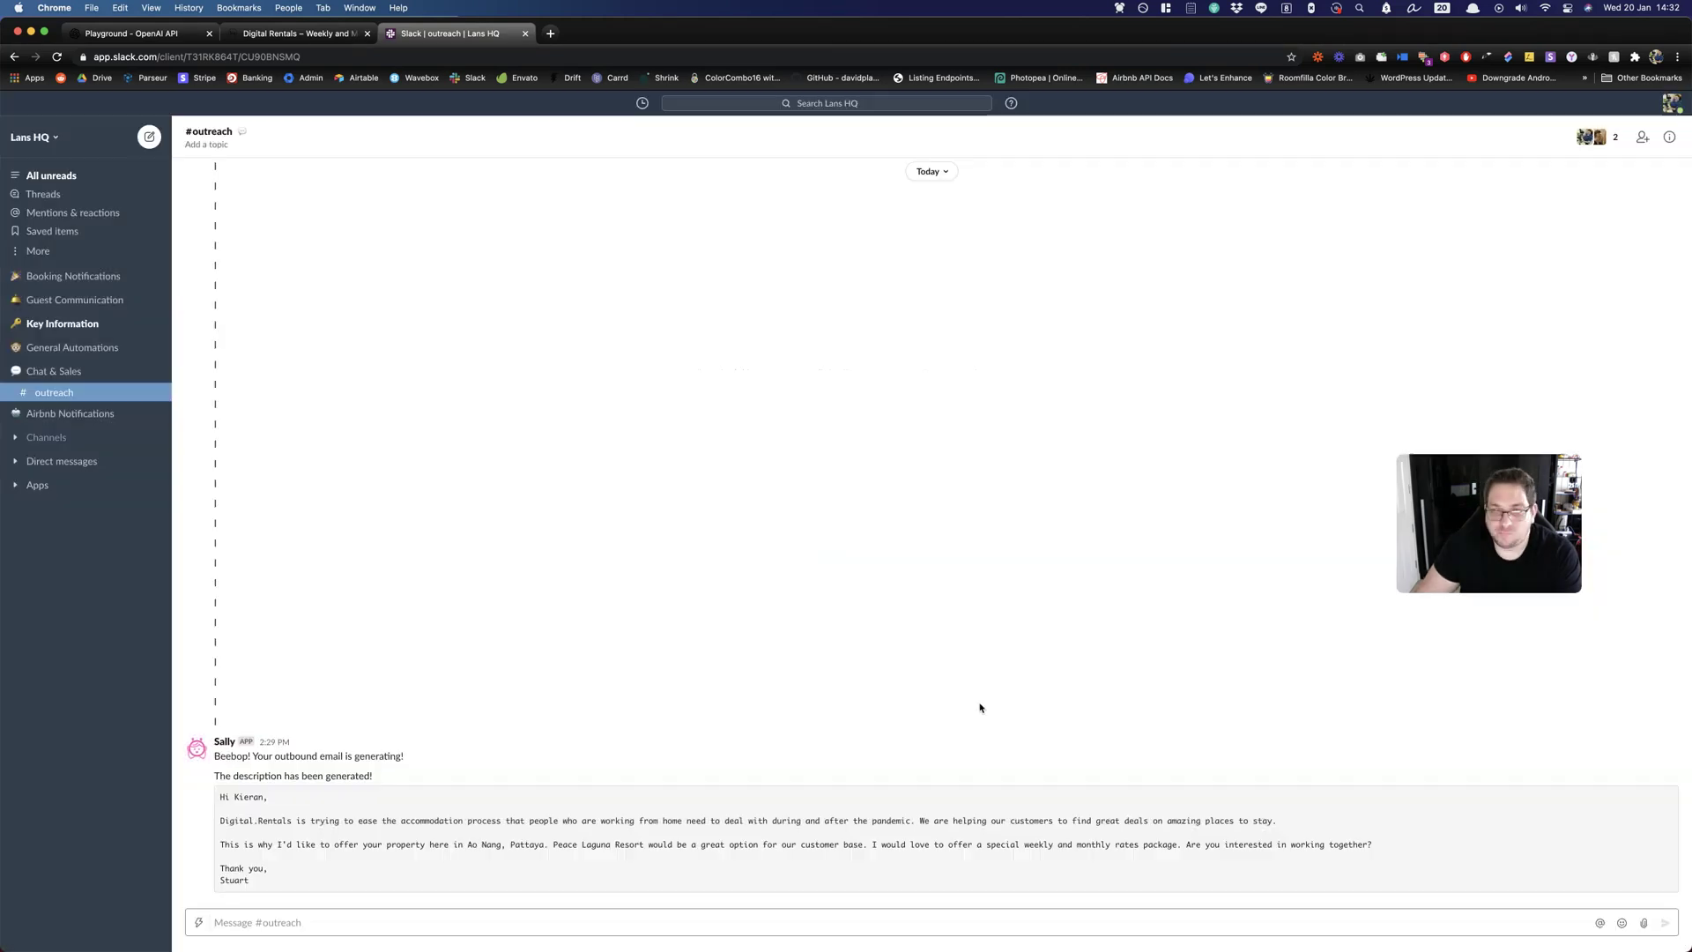